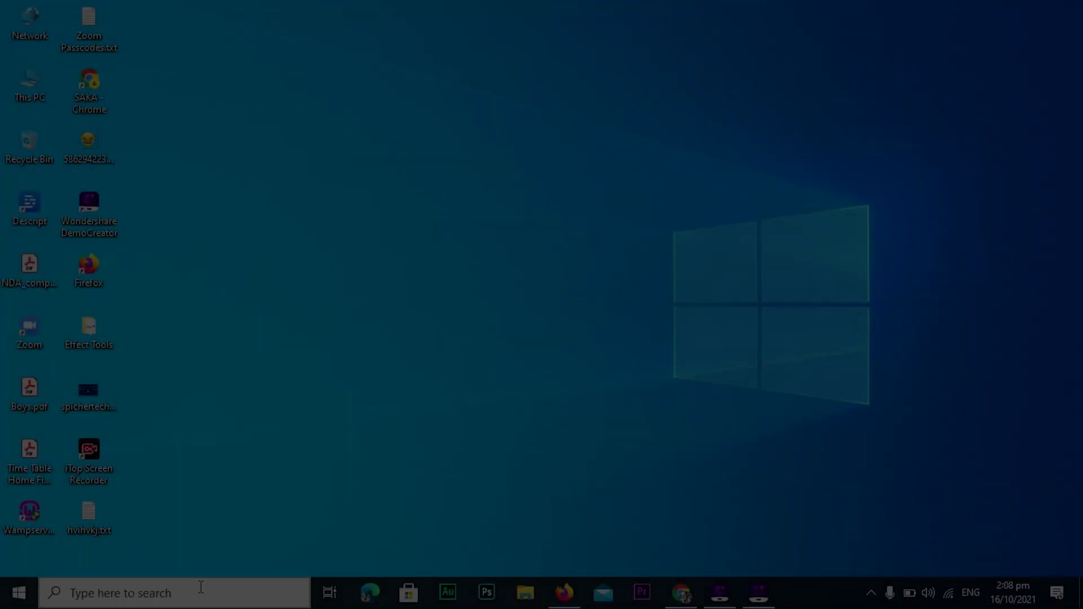
# - Launch Run from taskbar search and run 'temp' to open the Windows Temp folder
pyautogui.click(201, 595)
pyautogui.write('run')
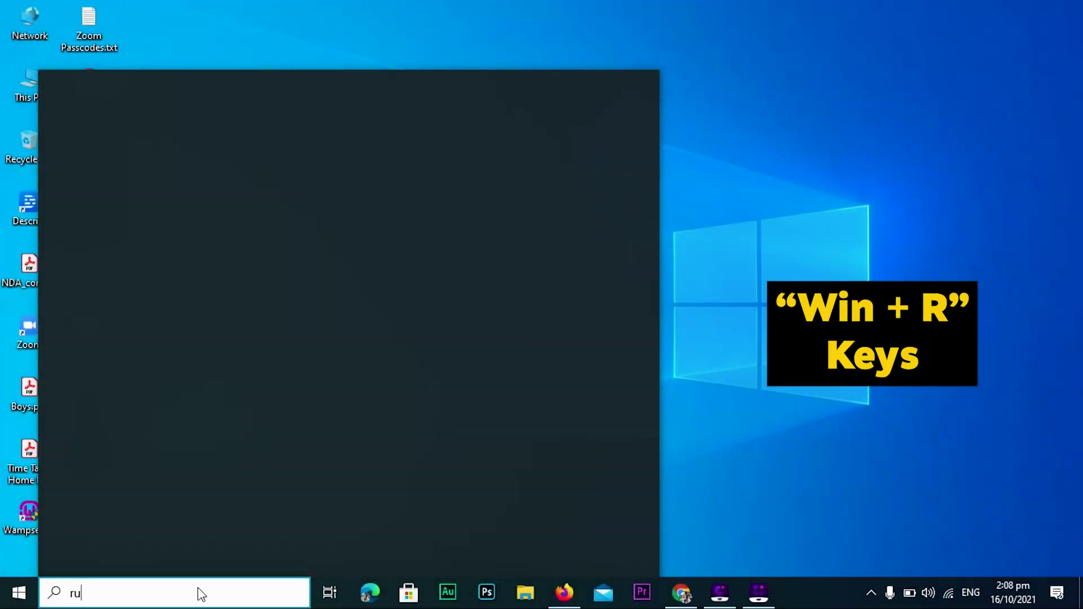
pyautogui.press('Return')
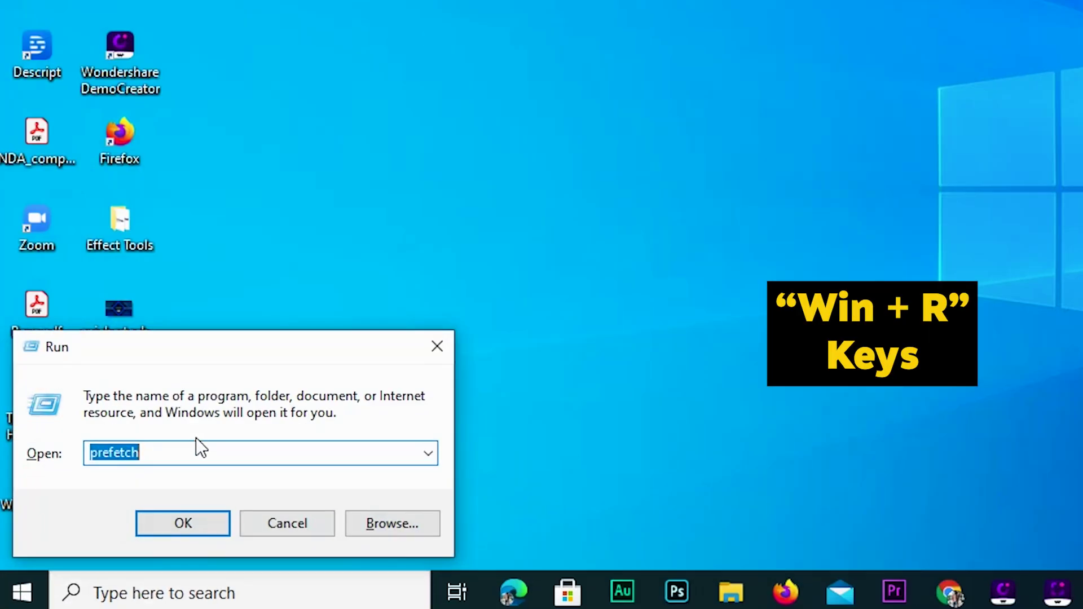
pyautogui.write('temp')
pyautogui.click(196, 526)
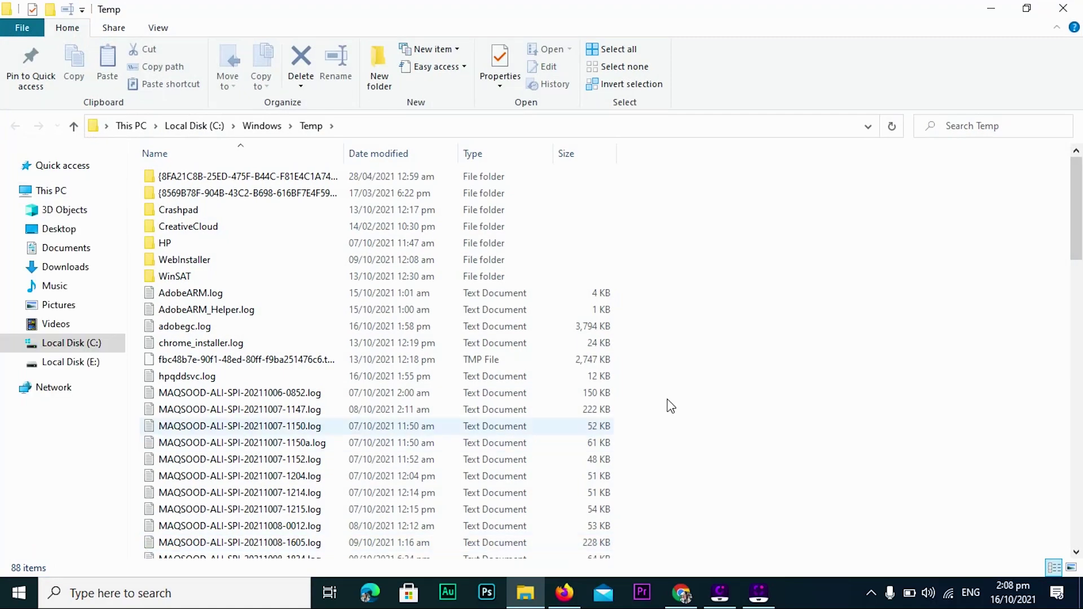
# - Permanently delete all 88 items in C:\Windows\Temp, granting administrator permission
pyautogui.hotkey('ctrl', 'a')
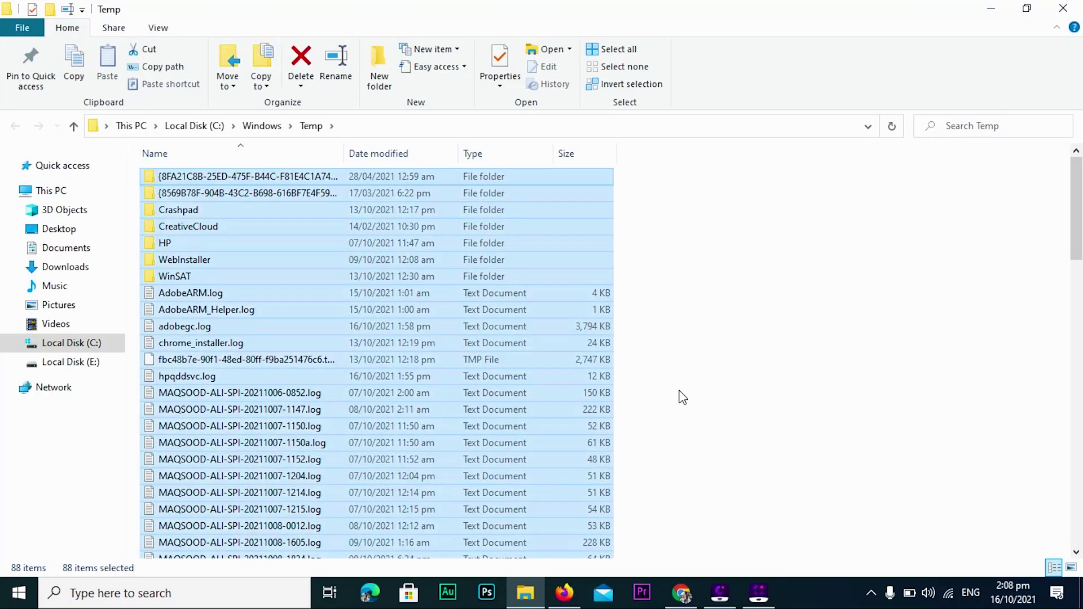
pyautogui.hotkey('shift', 'Delete')
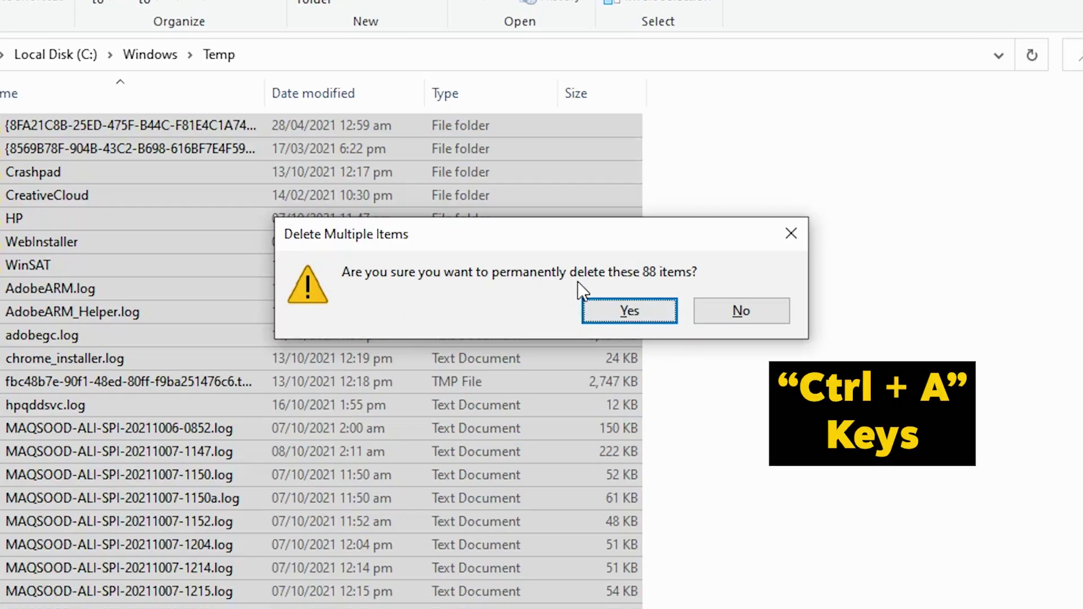
pyautogui.click(628, 315)
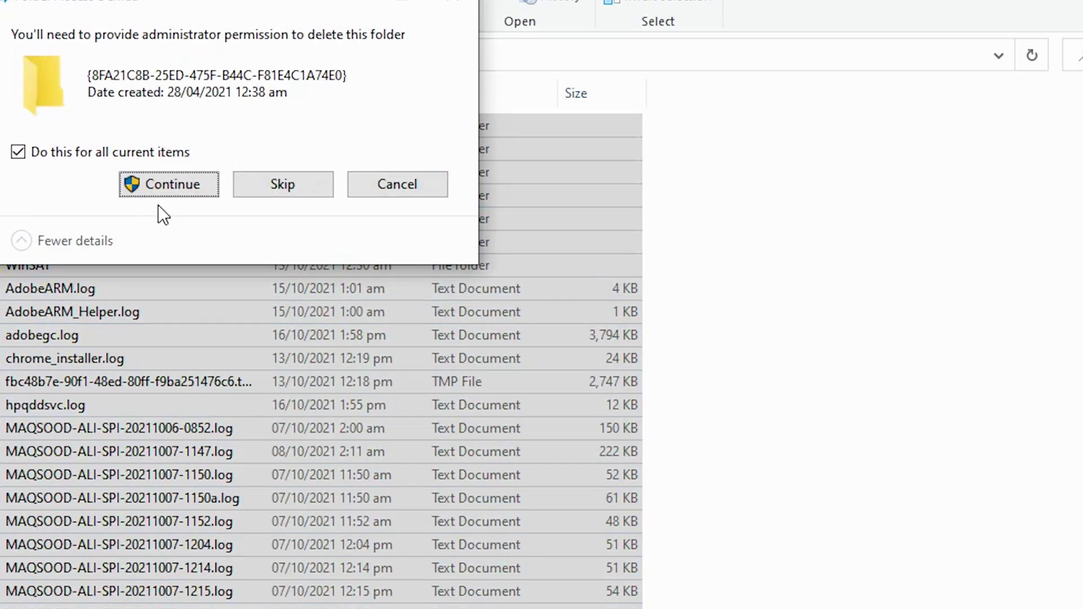
pyautogui.click(166, 185)
# - Skip the protected and in-use items, leaving 7, and close the Temp window
pyautogui.click(117, 203)
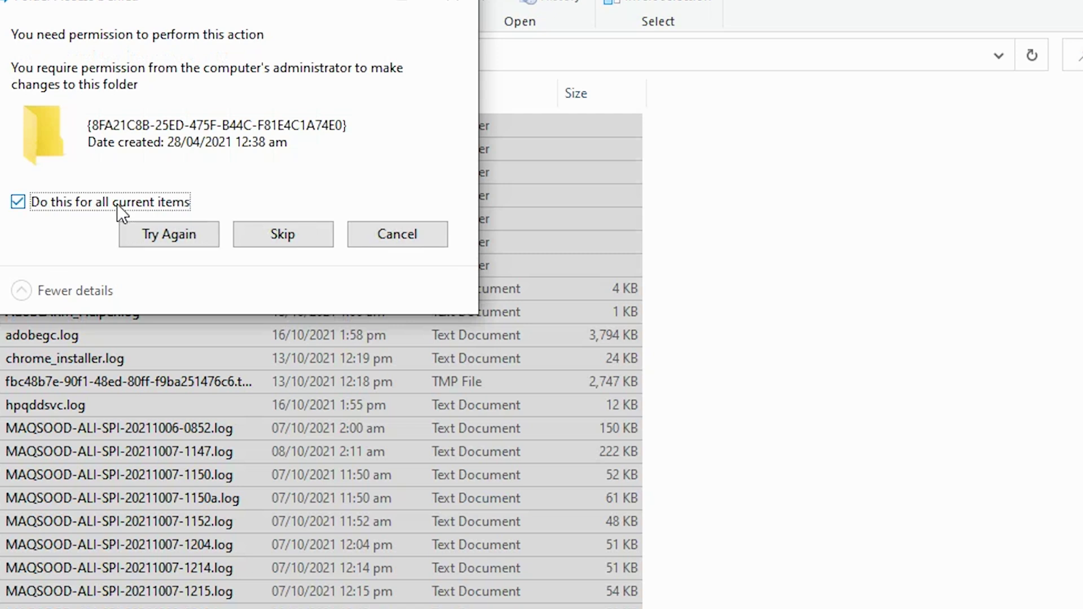
pyautogui.click(265, 234)
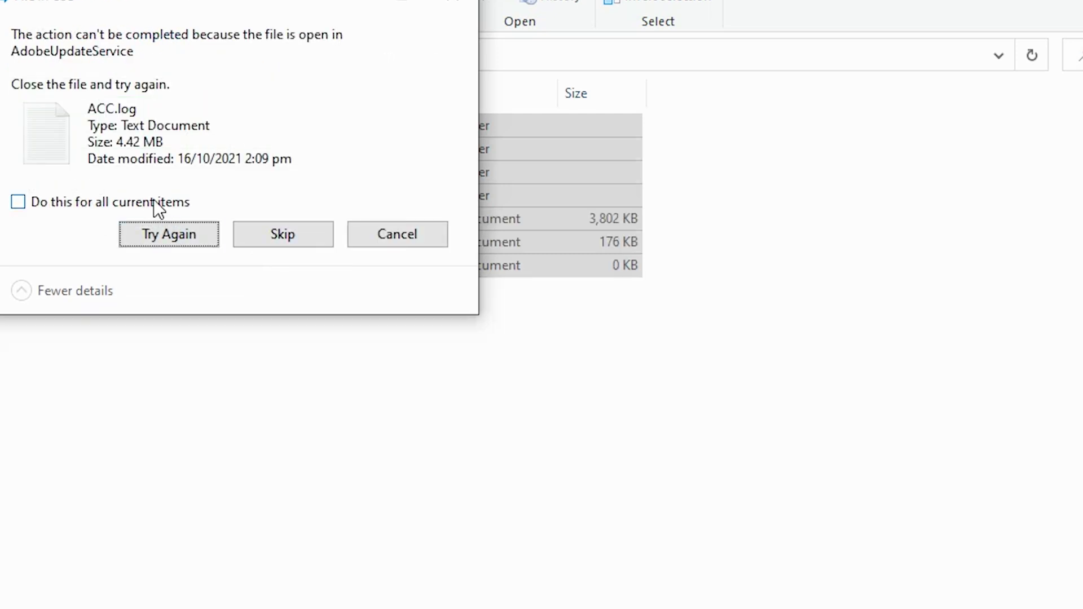
pyautogui.click(152, 203)
pyautogui.click(276, 236)
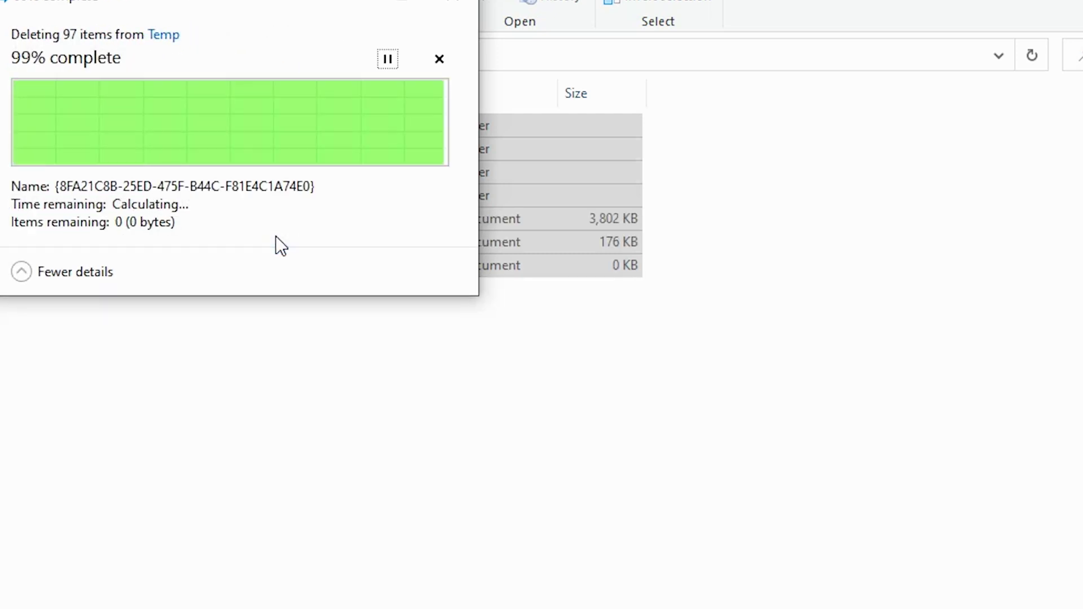
pyautogui.click(679, 373)
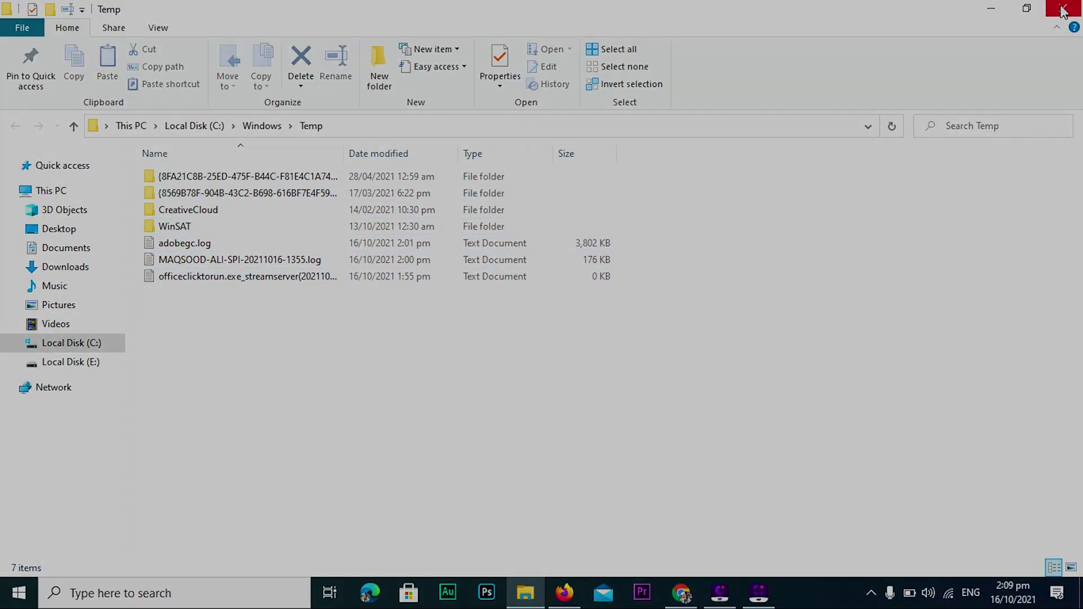
pyautogui.click(1063, 9)
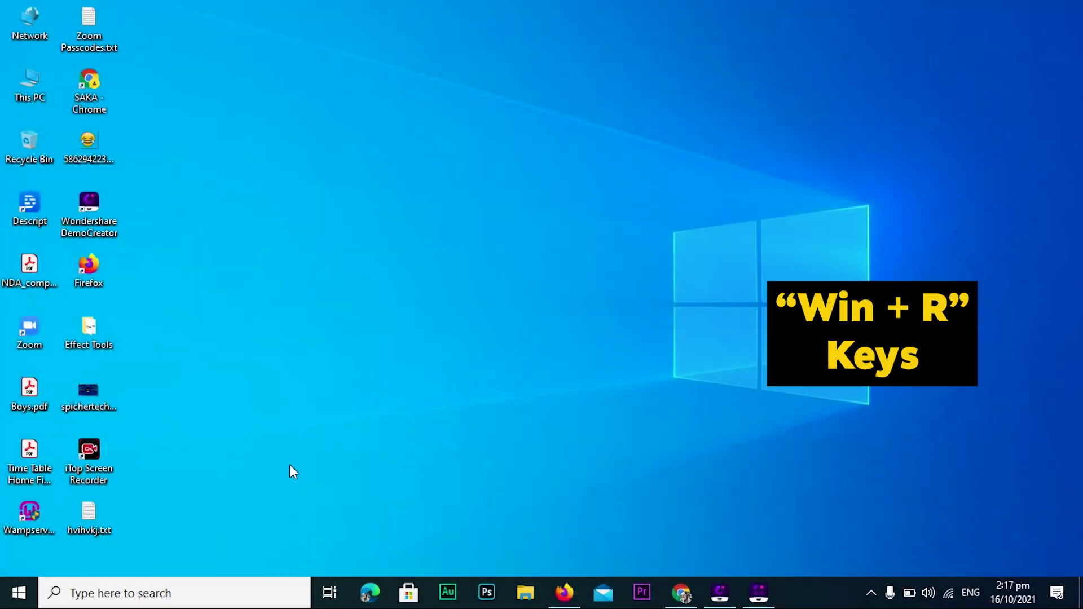
# - Launch Run from taskbar search and run '%temp%' to open AppData\Local\Temp
pyautogui.click(227, 592)
pyautogui.write('run')
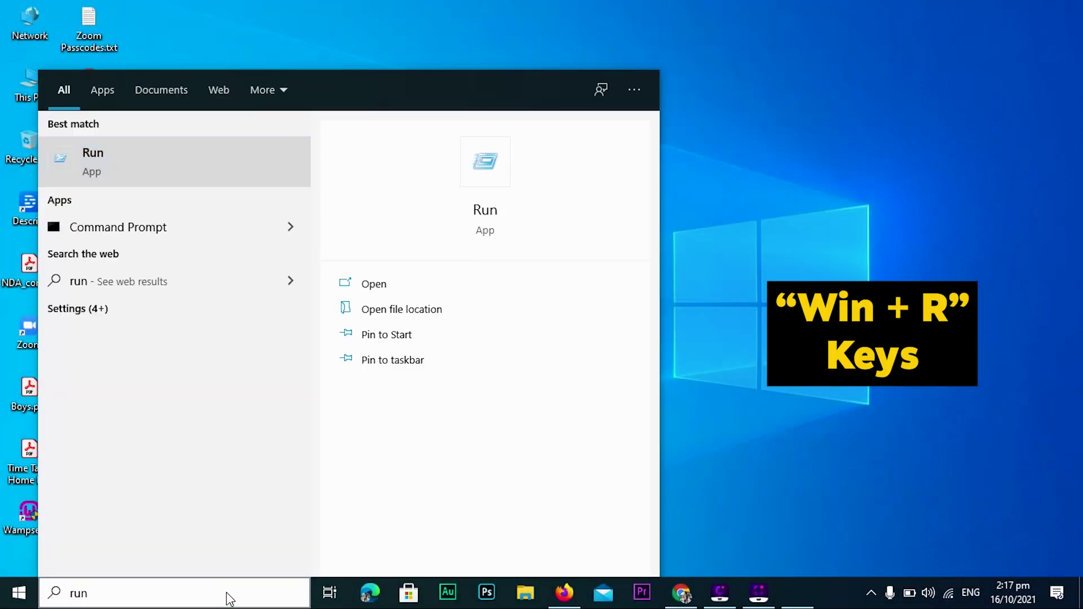
pyautogui.press('Return')
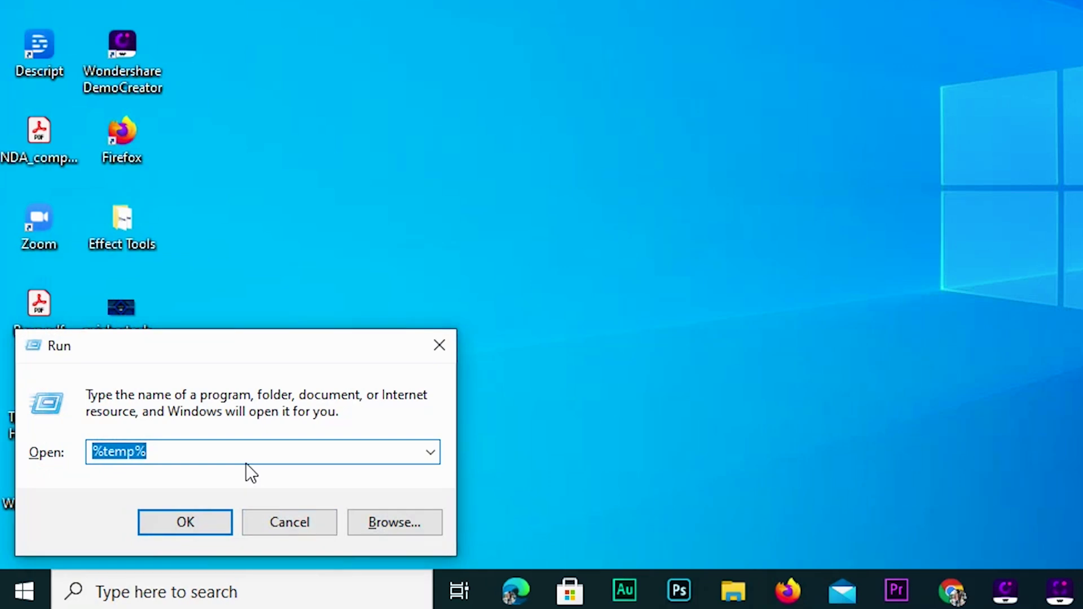
pyautogui.write('%t')
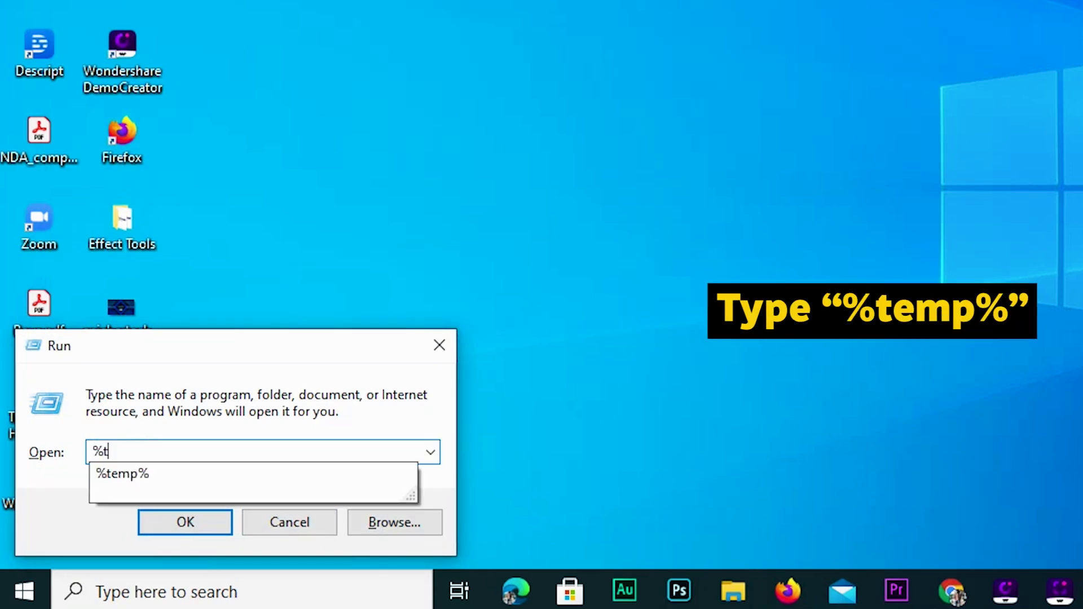
pyautogui.write('emp%')
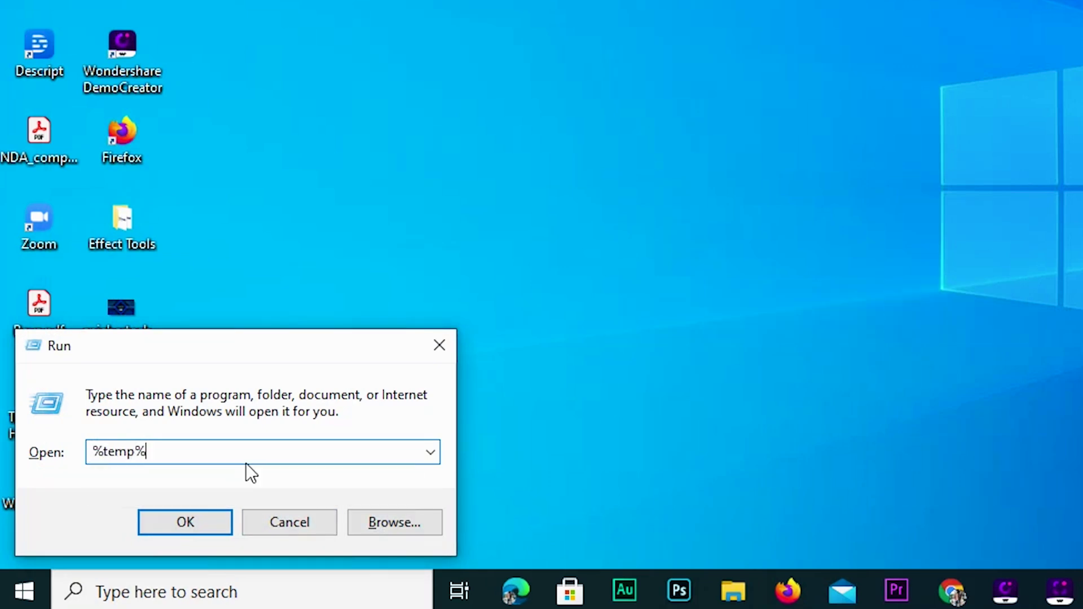
pyautogui.click(201, 516)
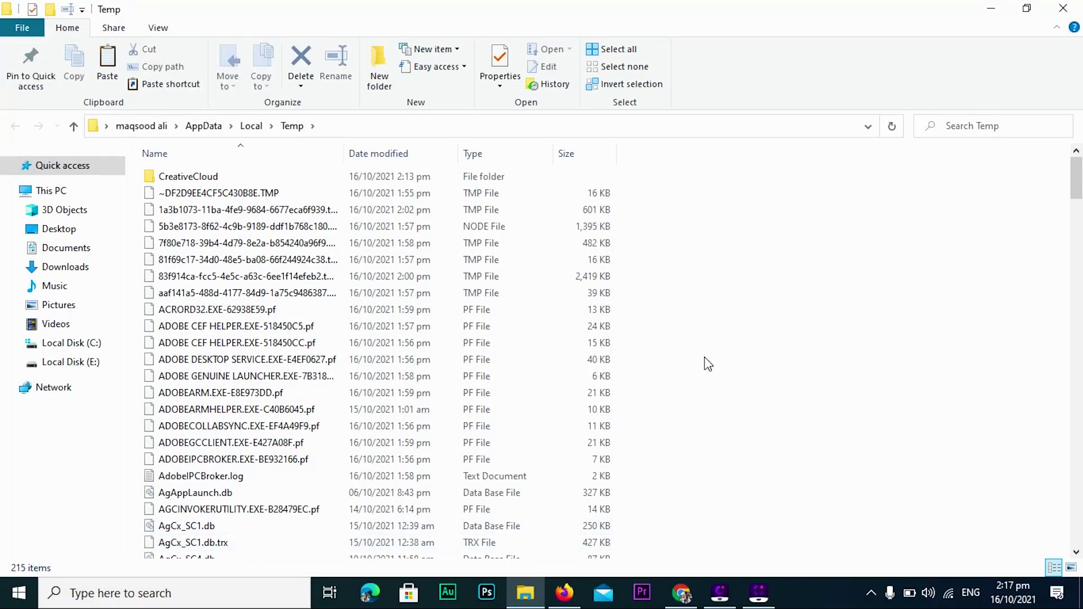
# - Permanently delete all 215 temp items, skipping the 15 in-use files, and close the window
pyautogui.hotkey('ctrl', 'a')
pyautogui.hotkey('shift', 'Delete')
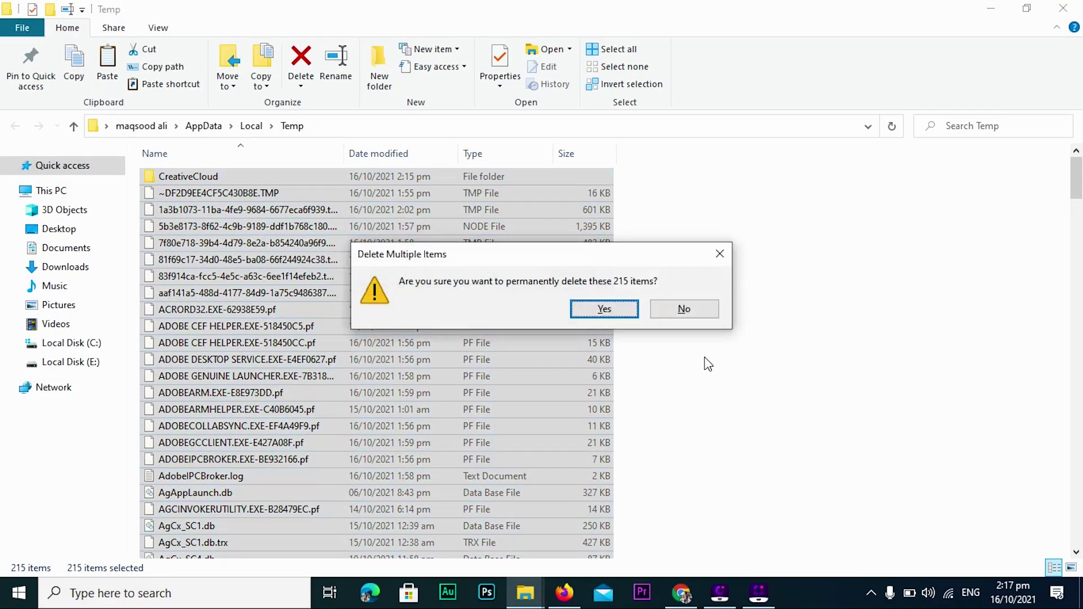
pyautogui.click(617, 311)
pyautogui.click(463, 199)
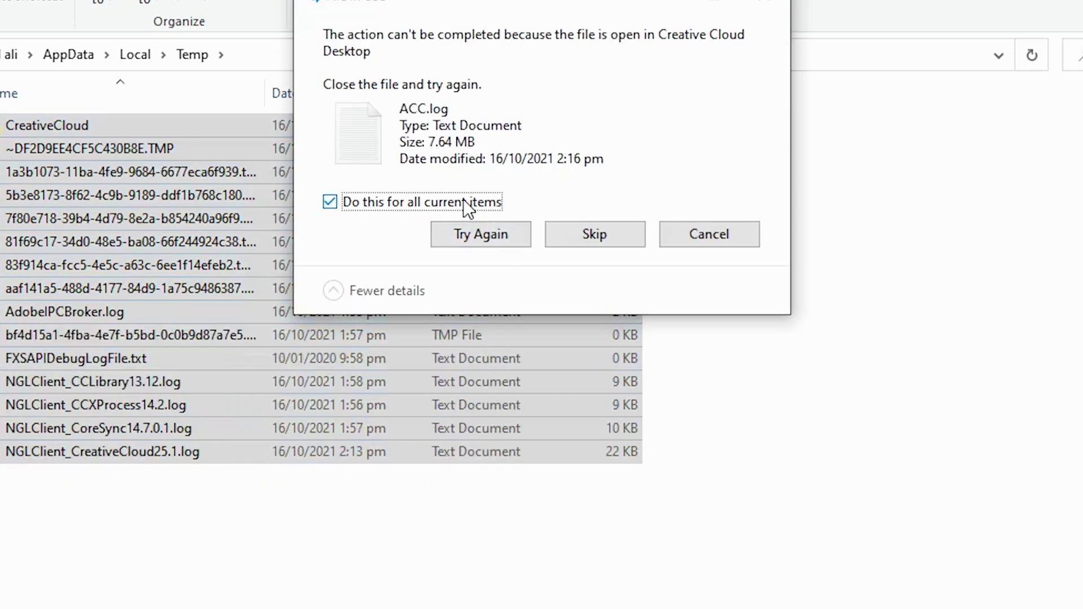
pyautogui.click(577, 227)
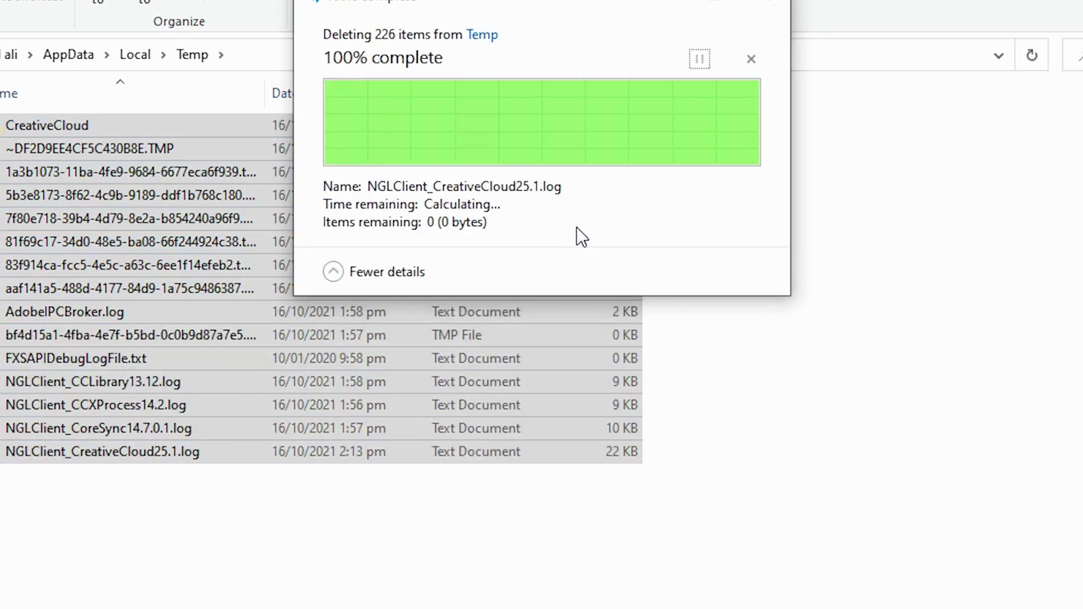
pyautogui.click(730, 306)
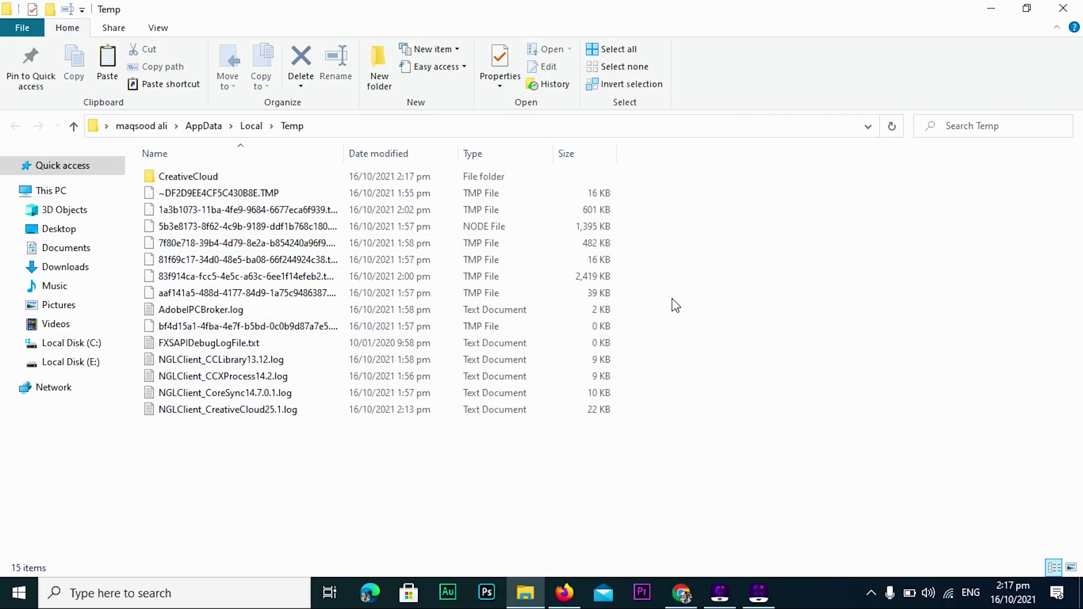
pyautogui.click(1059, 12)
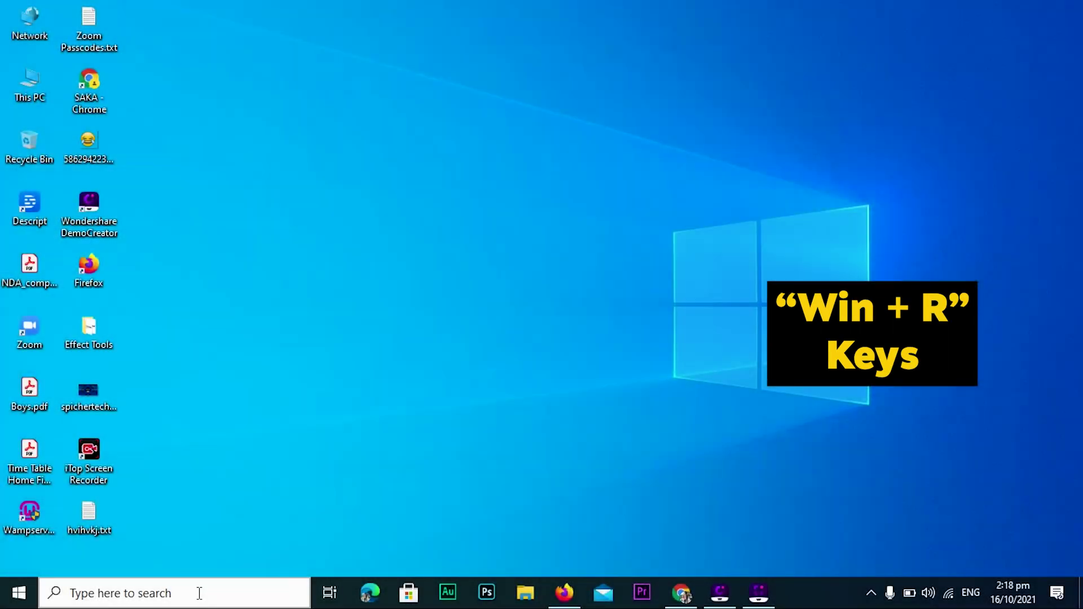
# - Launch Run from taskbar search and run 'prefetch' to open C:\Windows\Prefetch
pyautogui.click(197, 596)
pyautogui.write('run')
pyautogui.press('Return')
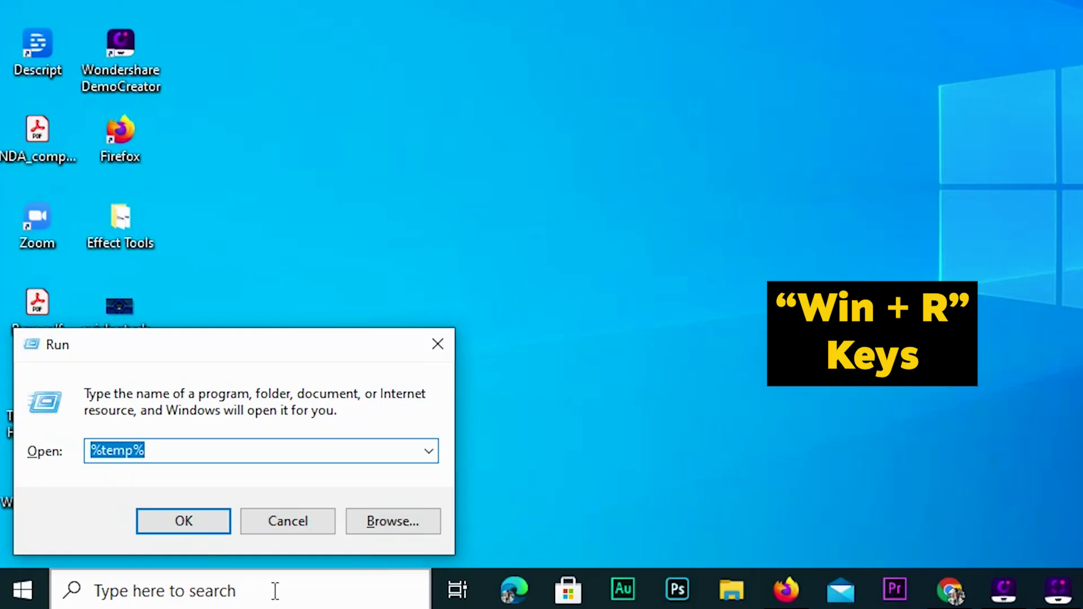
pyautogui.write('pref')
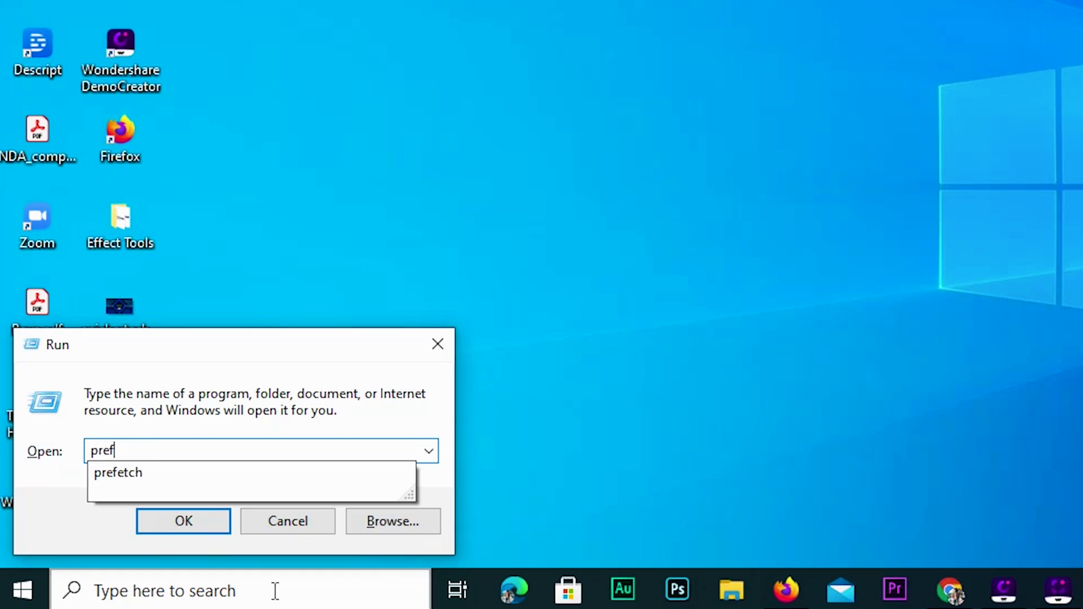
pyautogui.write('etch')
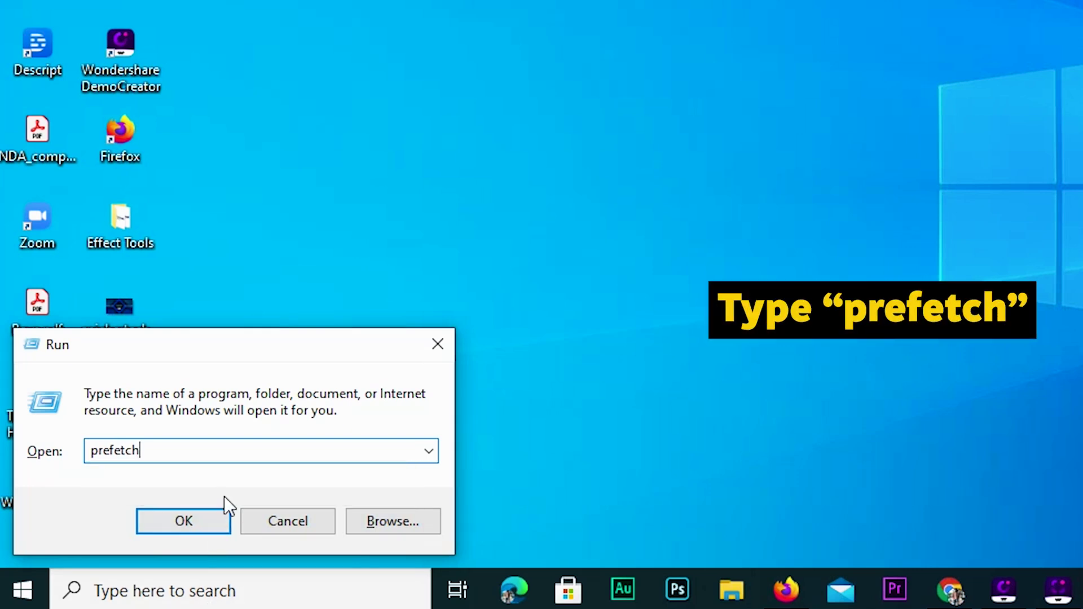
pyautogui.click(201, 520)
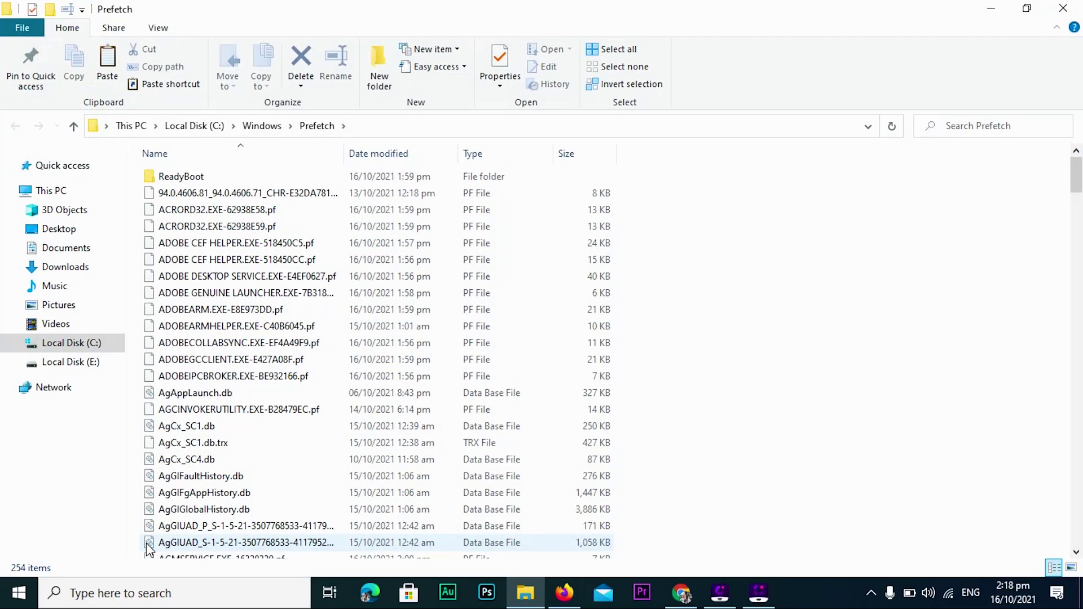
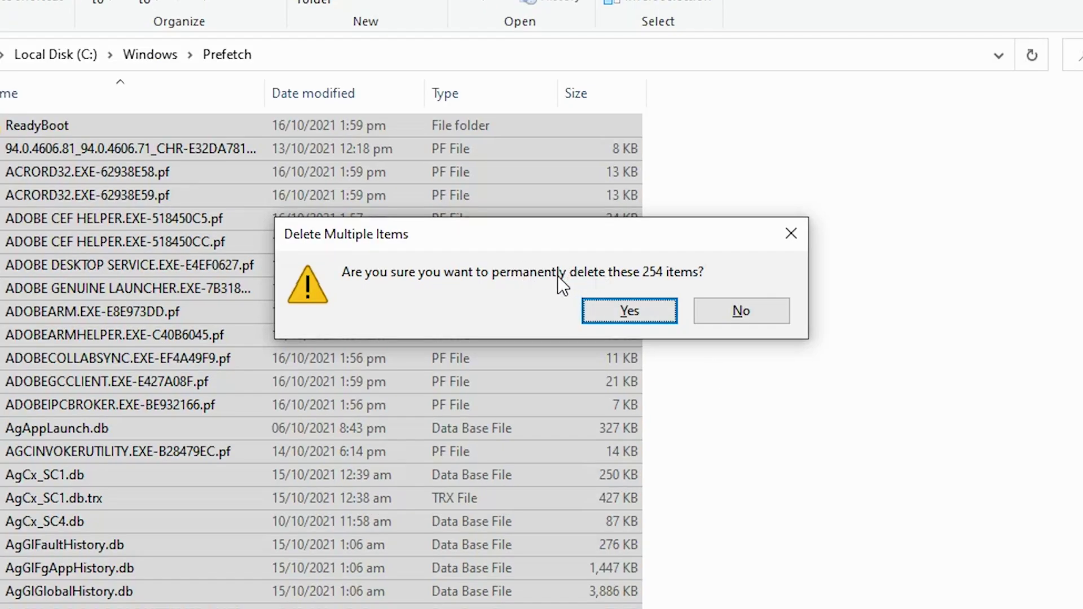
# - Confirm permanent deletion of the 254 Prefetch items, leaving PfPre_d74a048e.mkd locked by SysMain
pyautogui.click(629, 311)
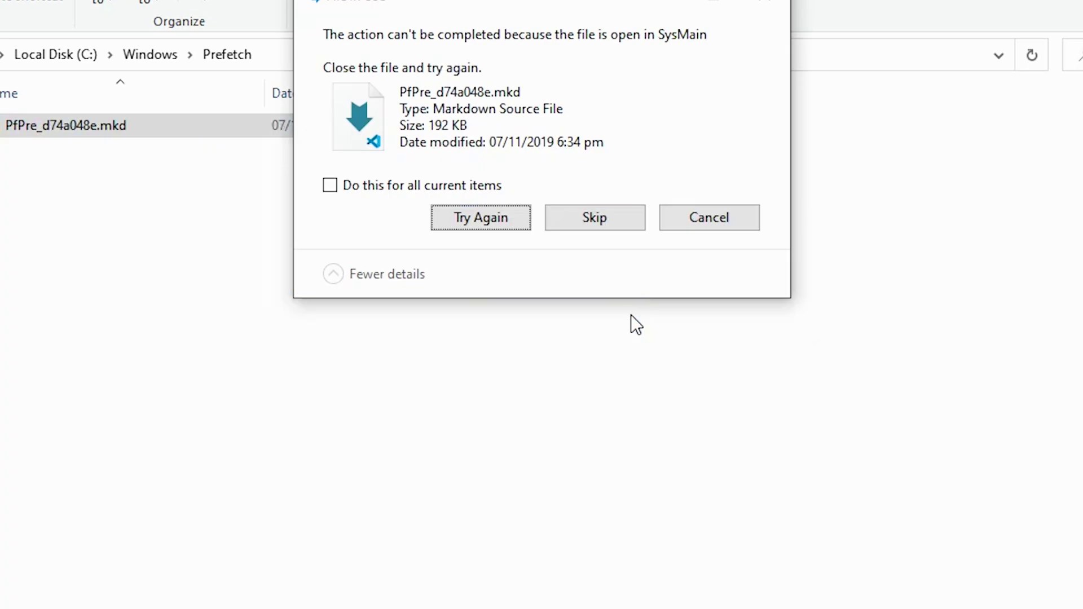
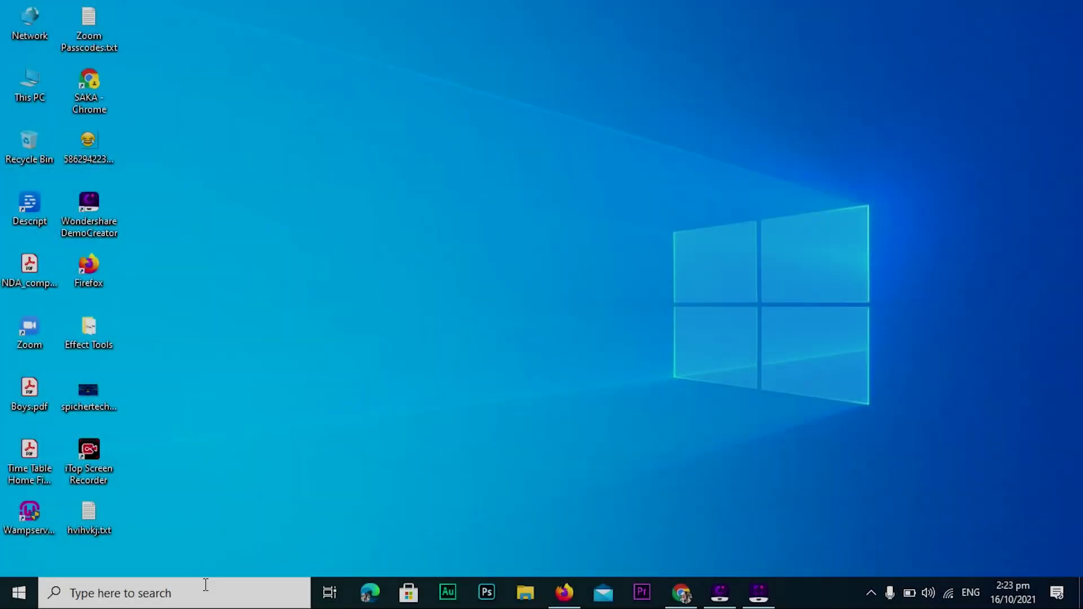
# - Search 'control' to launch Control Panel and go to Programs > Uninstall a program
pyautogui.click(206, 585)
pyautogui.write('control')
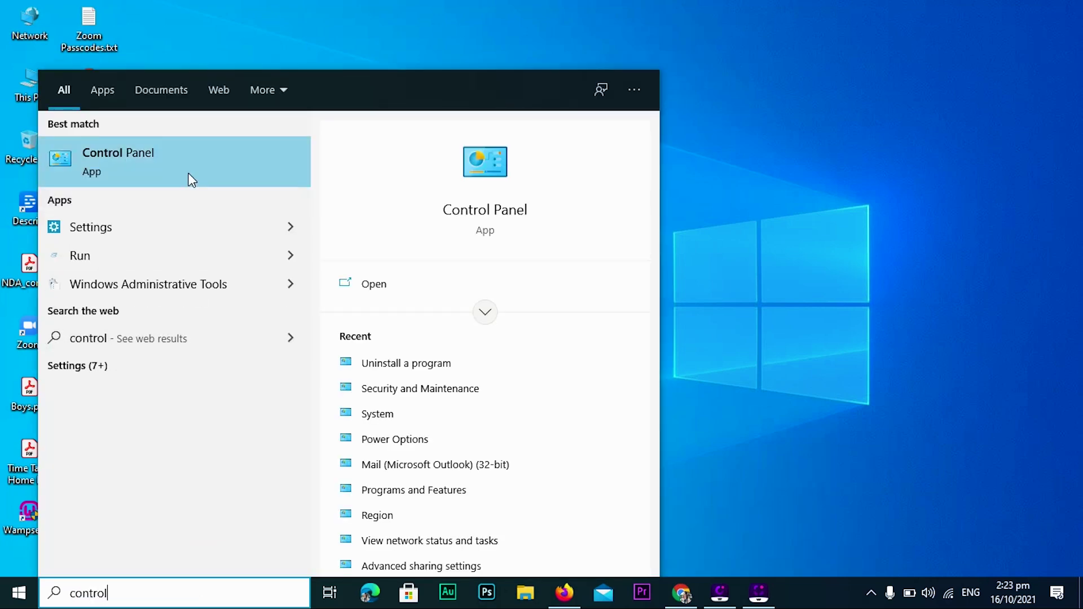
pyautogui.click(205, 165)
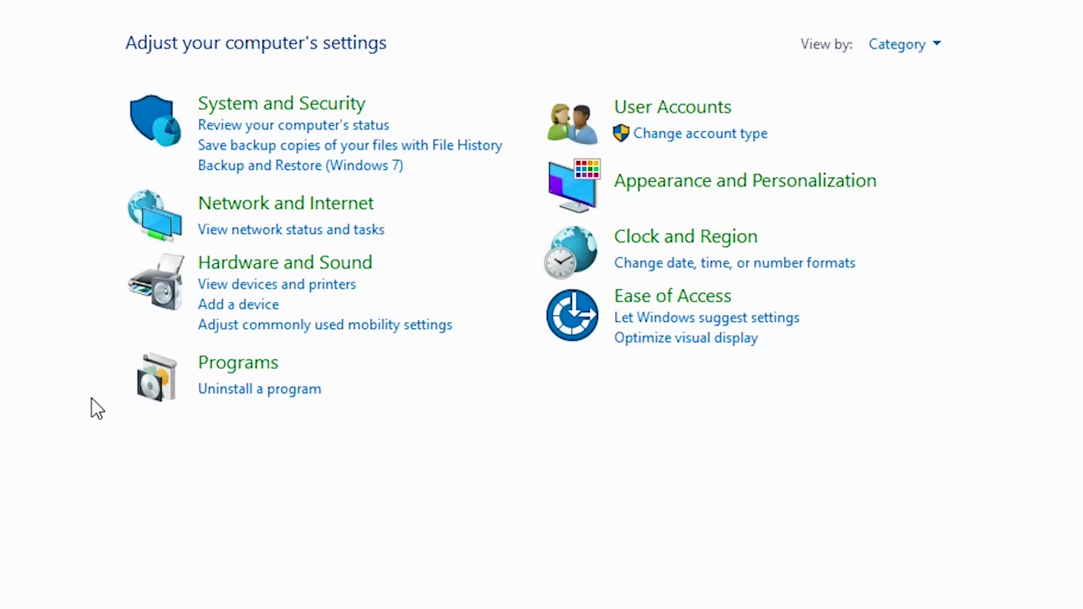
pyautogui.click(232, 391)
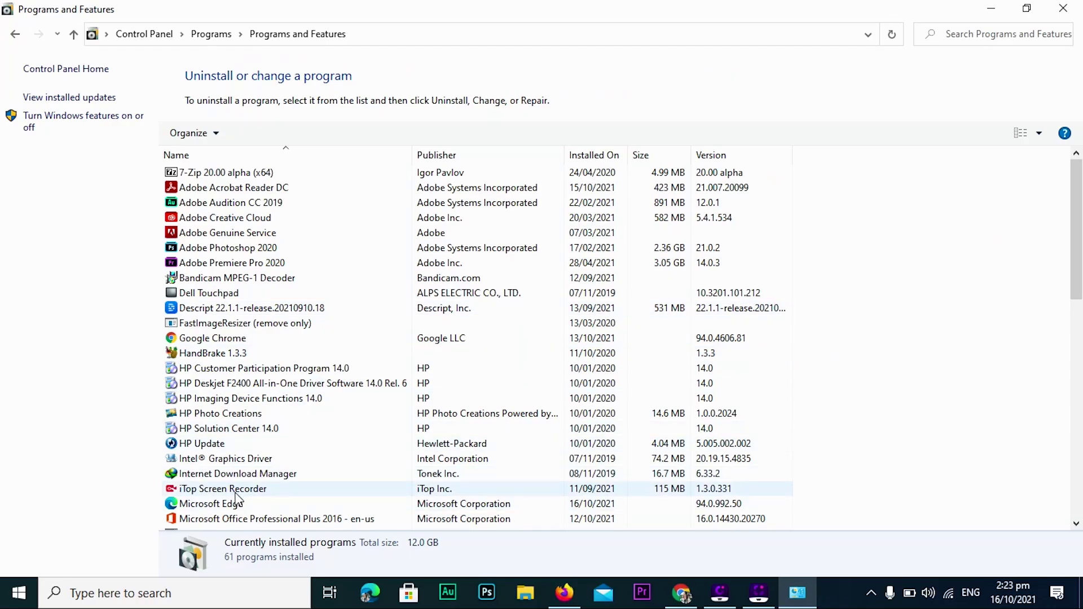
# - Uninstall iTop Screen Recorder, confirm complete removal, and dismiss the success message
pyautogui.click(235, 490)
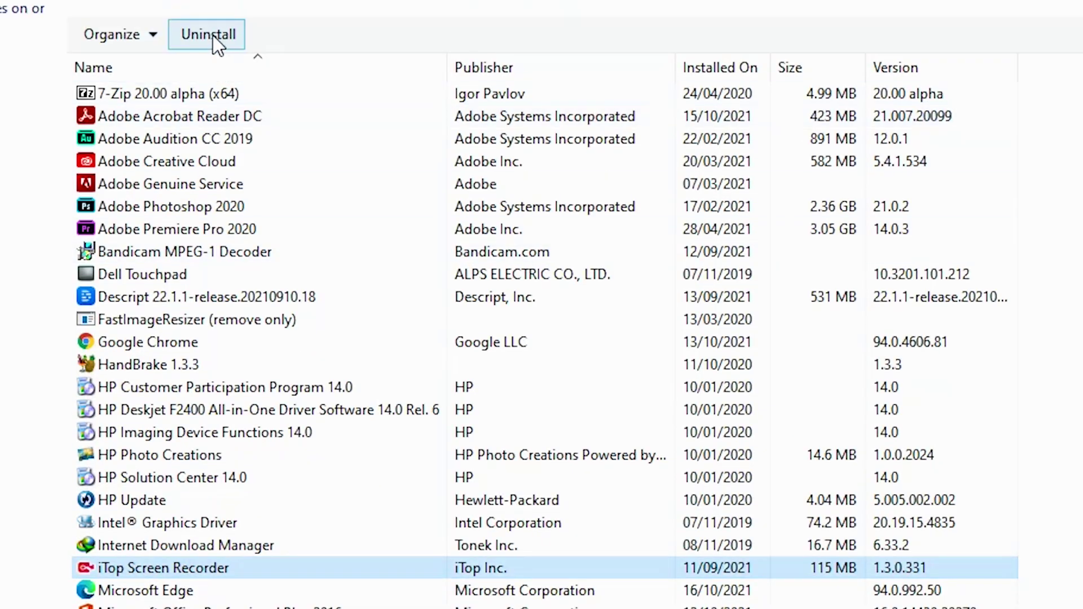
pyautogui.click(212, 35)
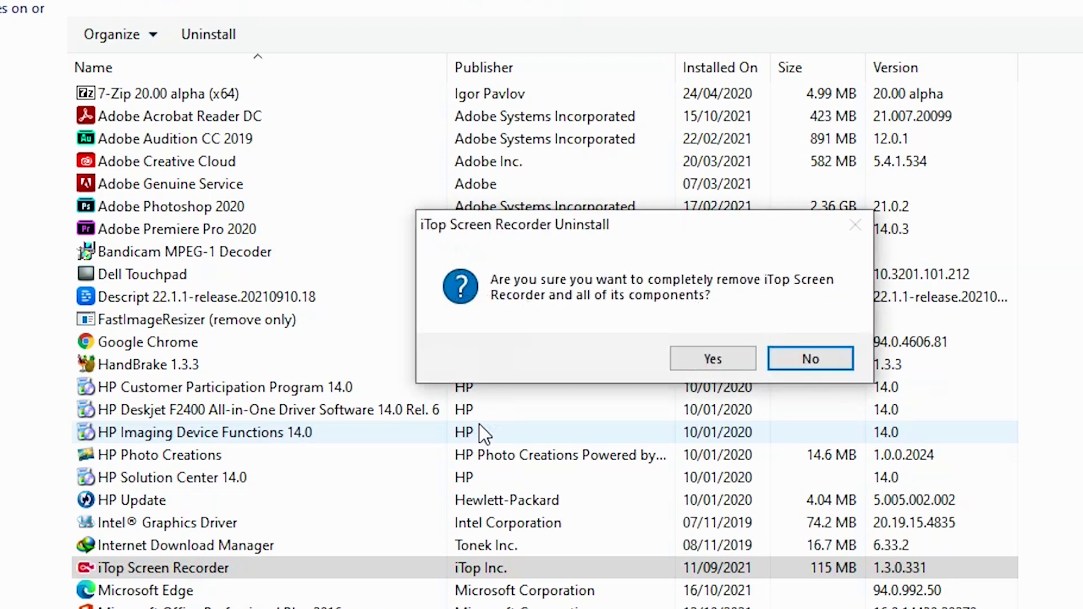
pyautogui.click(713, 360)
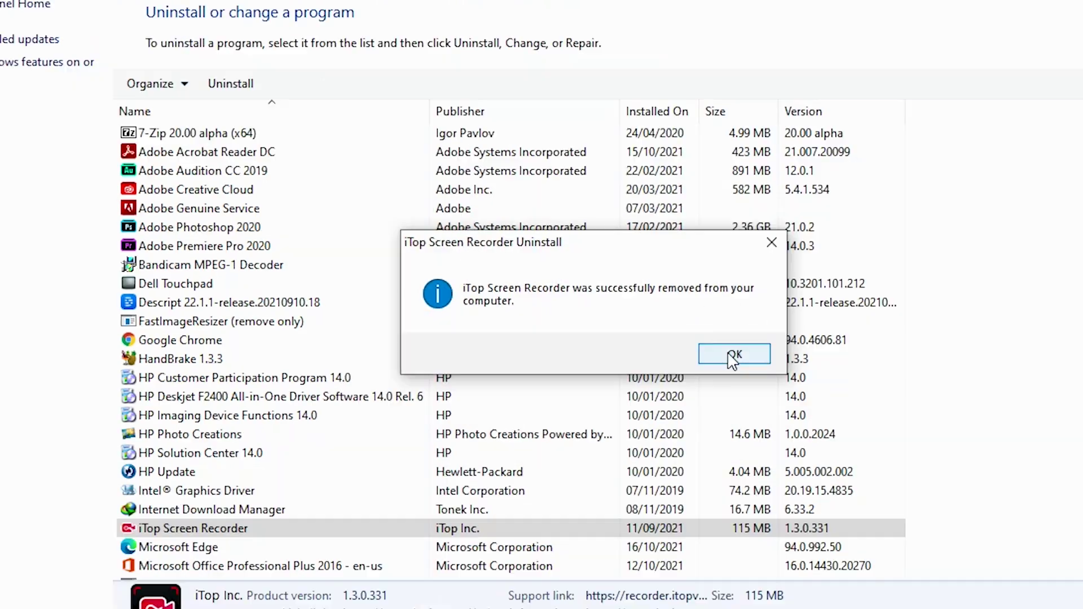
pyautogui.click(789, 356)
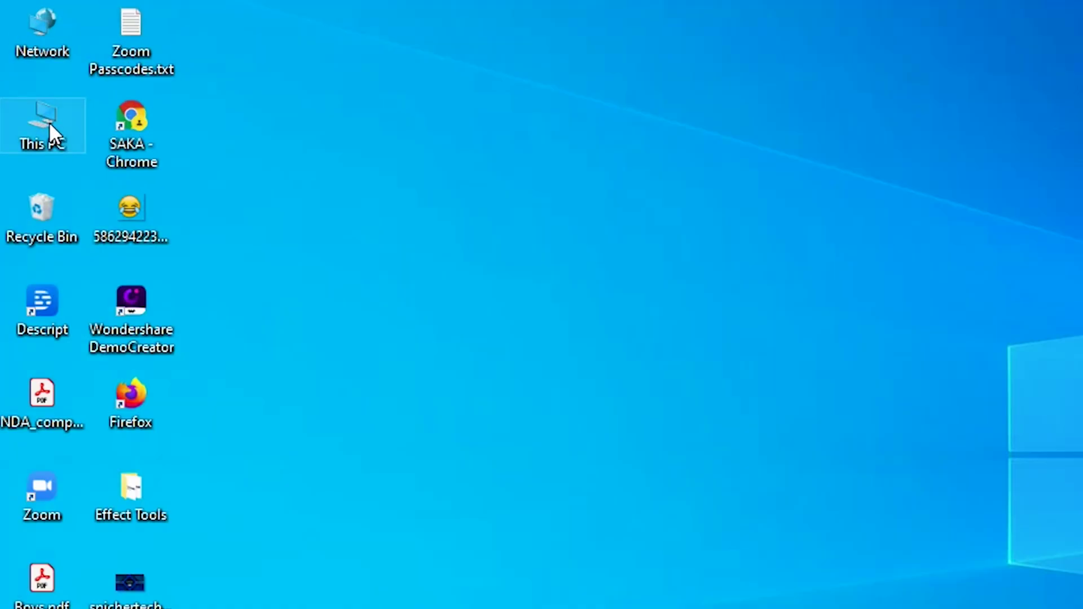
# - Launch Disk Cleanup from the Local Disk (C:) Properties in This PC
pyautogui.doubleClick(29, 84)
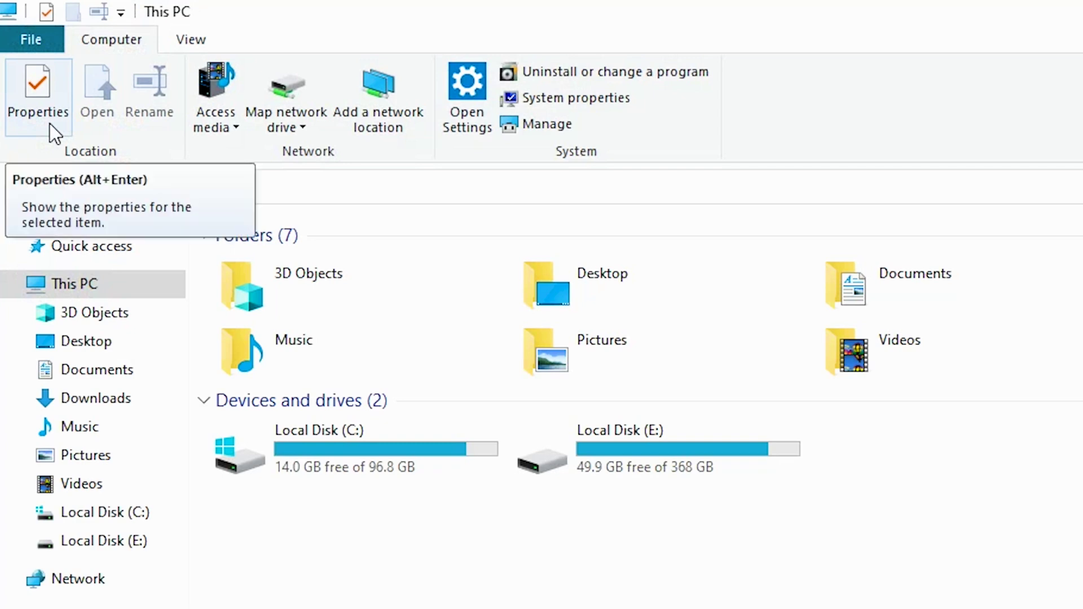
pyautogui.click(328, 457)
pyautogui.rightClick(327, 454)
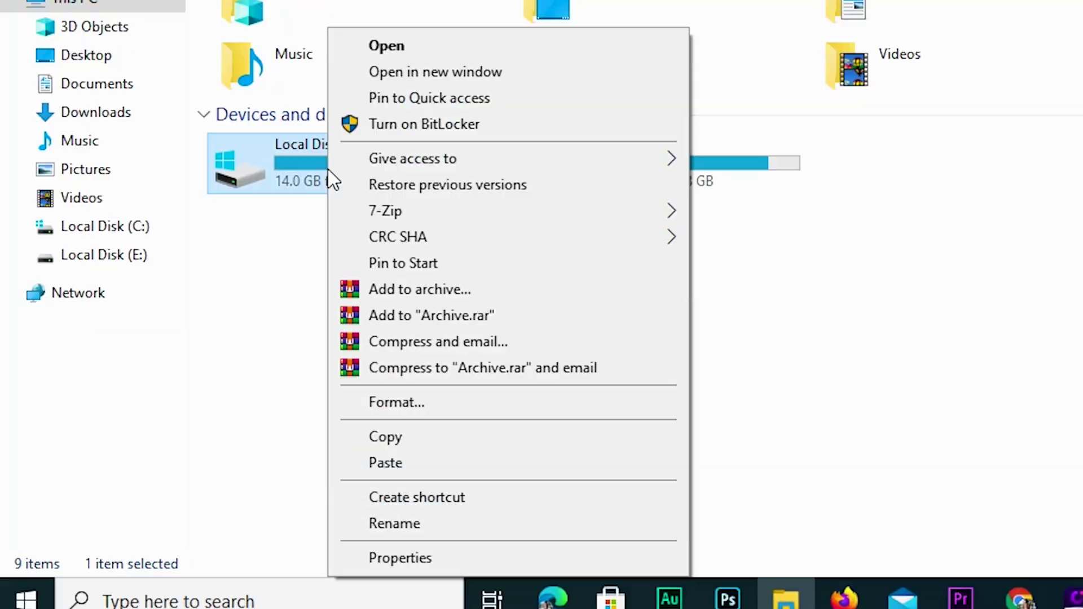
pyautogui.click(412, 559)
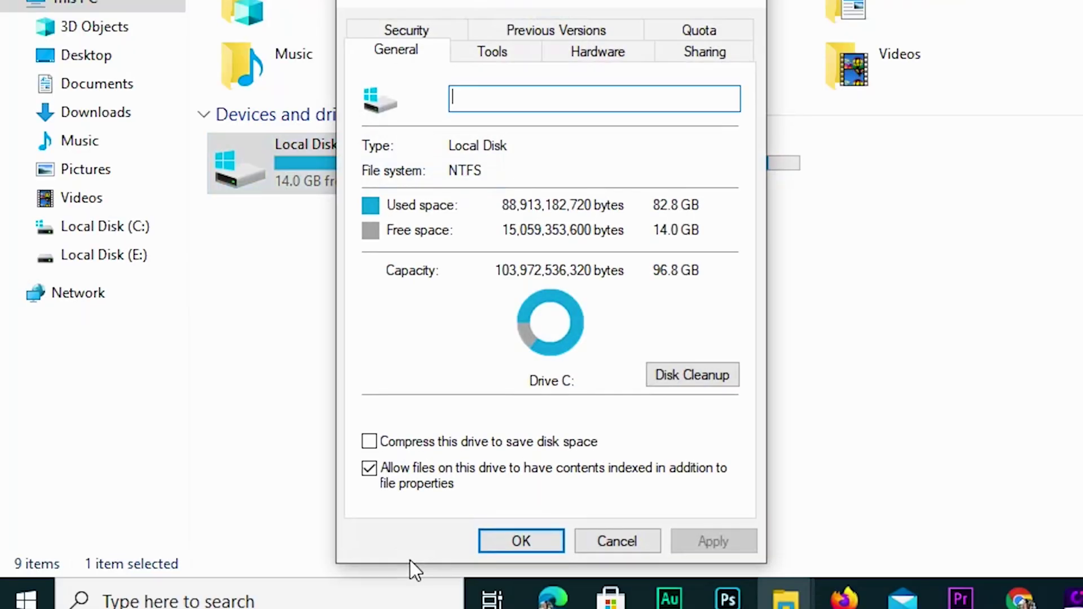
pyautogui.click(689, 382)
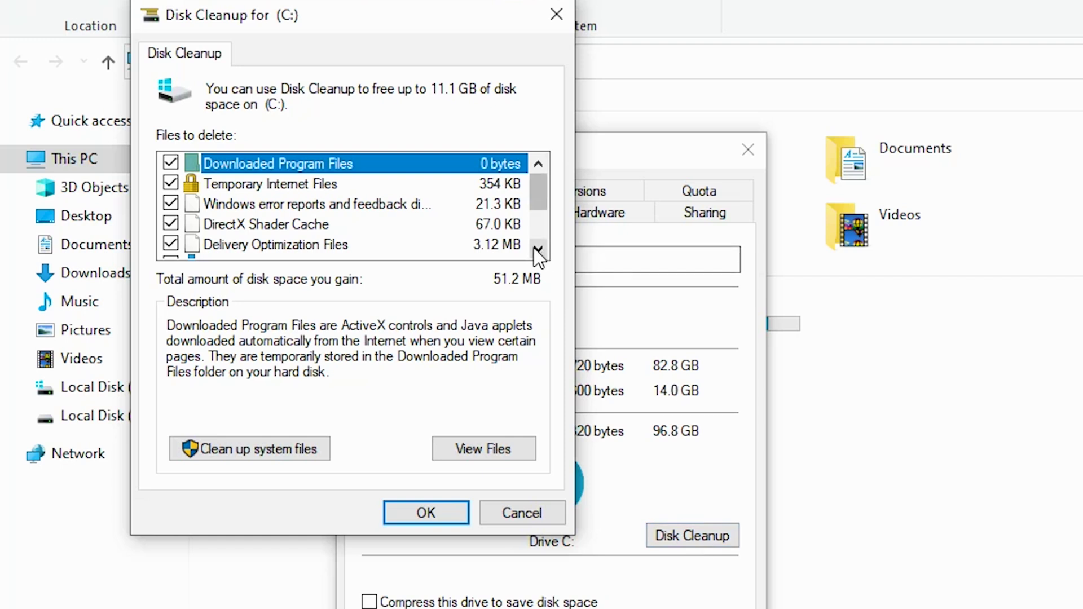
# - Include the 11.1 GB Downloads folder, delete the selected files, and close C: Properties
pyautogui.click(540, 249)
pyautogui.click(541, 250)
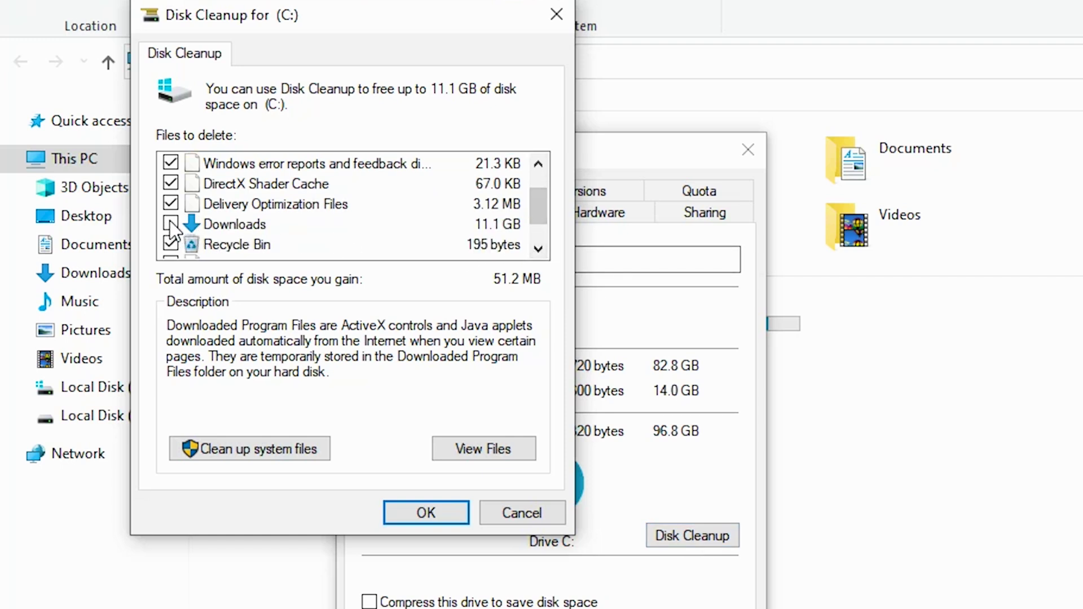
pyautogui.click(539, 250)
pyautogui.click(539, 249)
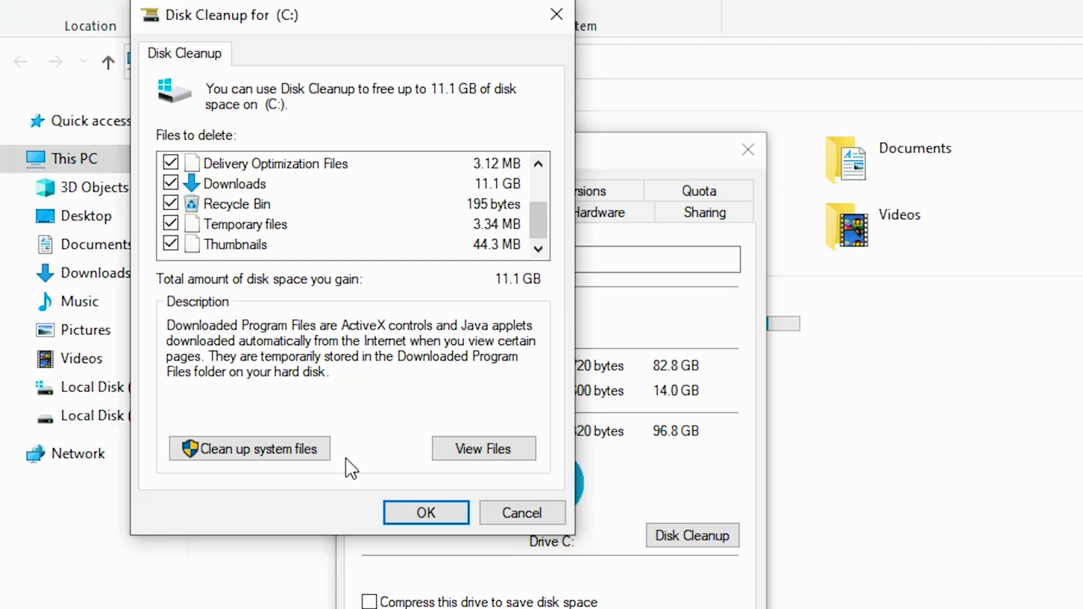
pyautogui.click(427, 511)
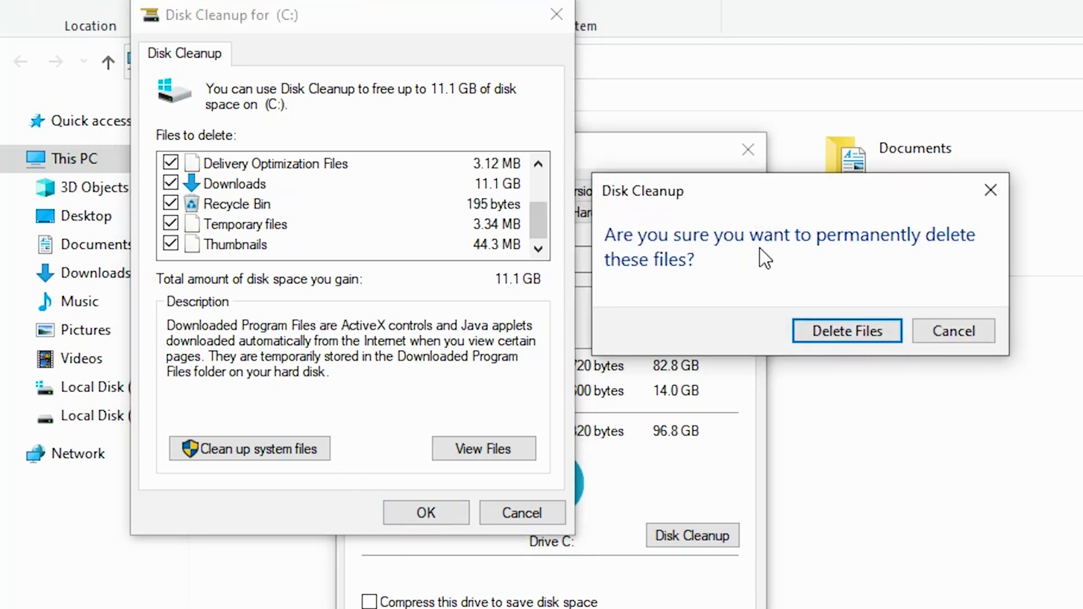
pyautogui.click(833, 336)
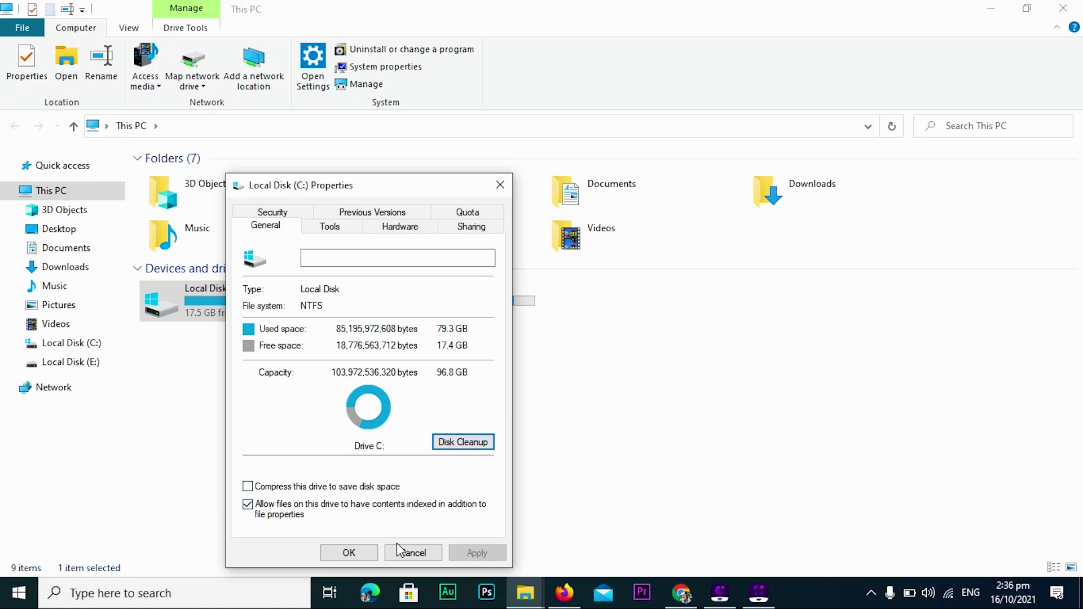
pyautogui.click(356, 554)
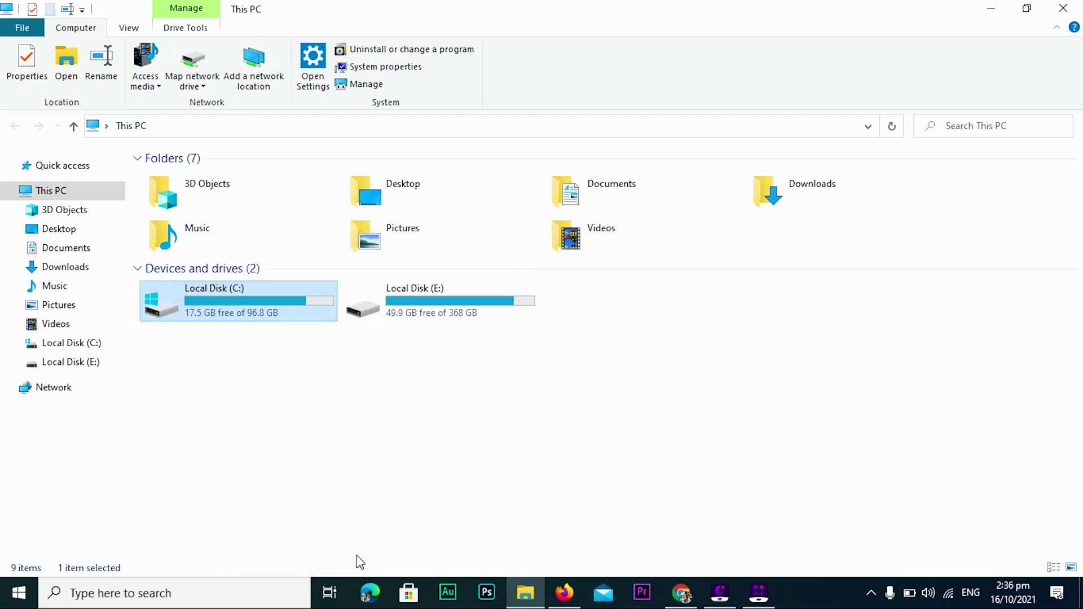
# - Select all 17 files in Downloads and permanently delete them with Shift+Delete
pyautogui.click(77, 274)
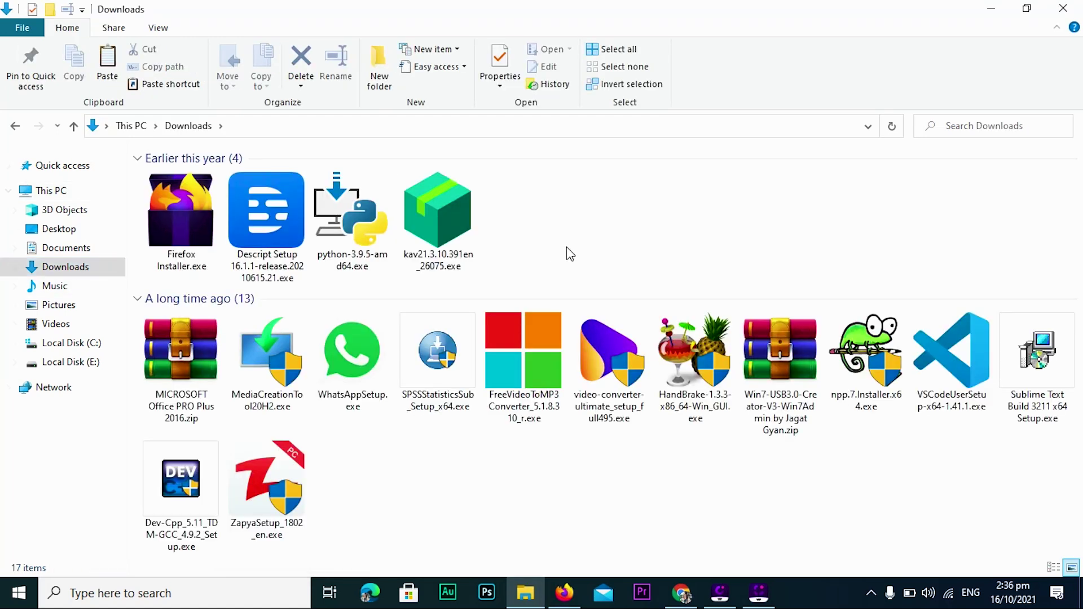
pyautogui.hotkey('ctrl', 'a')
pyautogui.hotkey('shift', 'Delete')
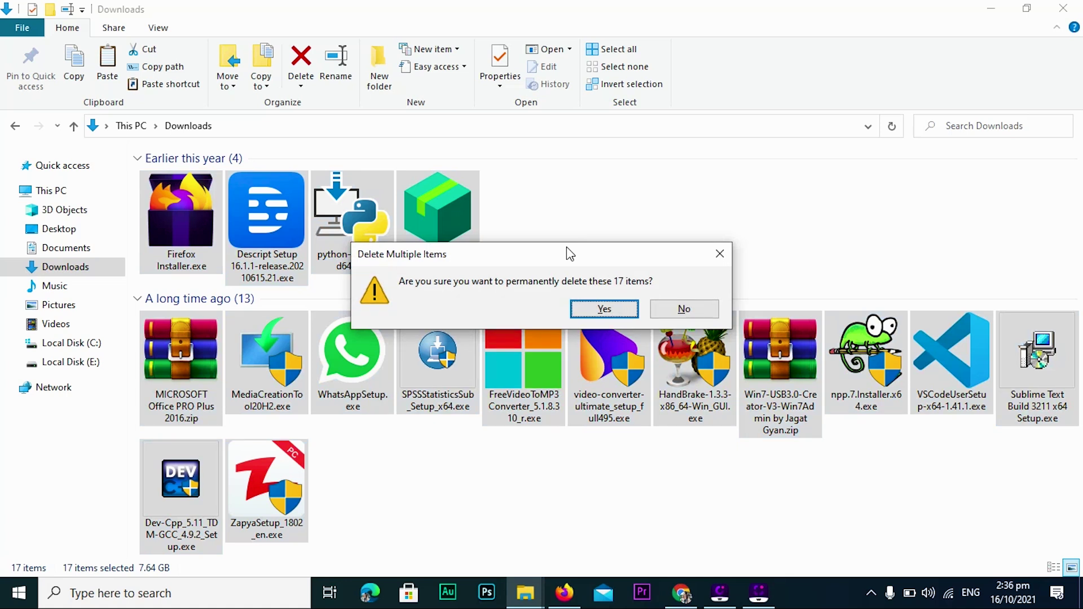
pyautogui.click(600, 309)
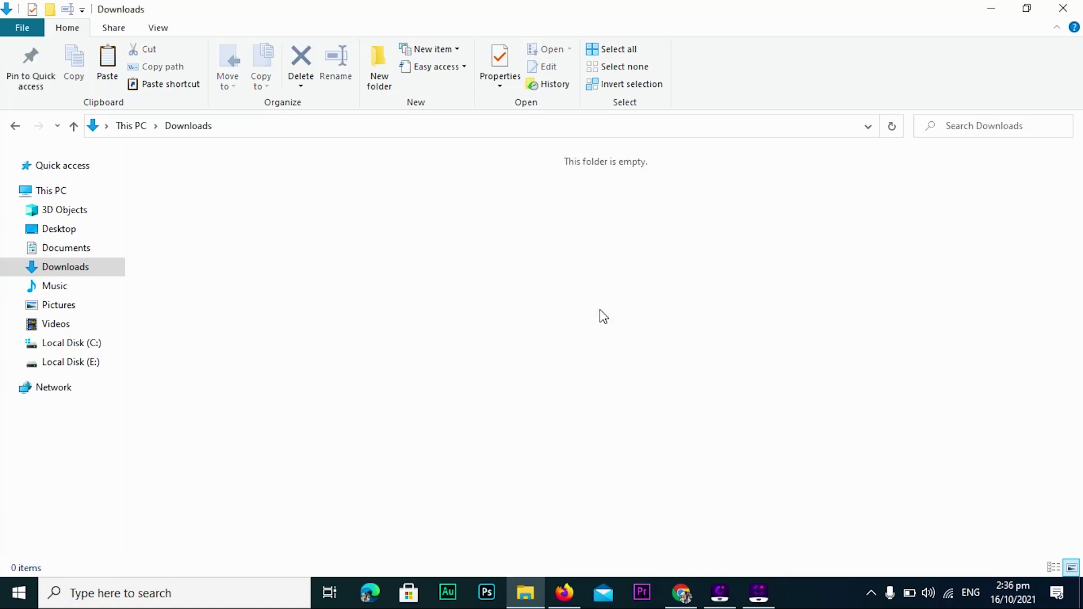
# - Refresh This PC to show the updated C: free space of 25.1 GB
pyautogui.click(80, 190)
pyautogui.rightClick(192, 356)
pyautogui.click(215, 416)
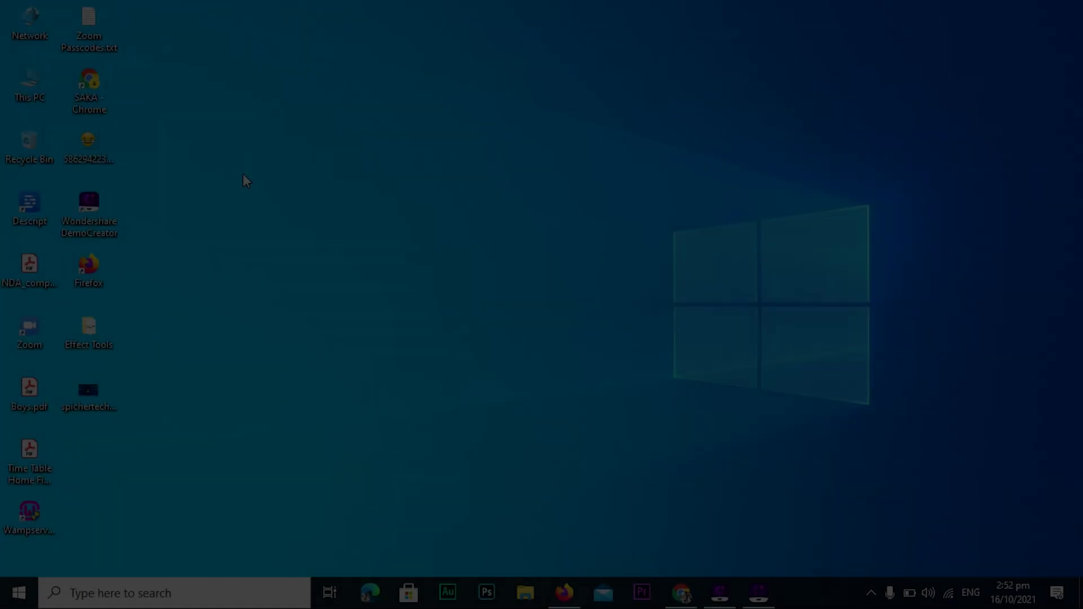
# - Reopen Disk Cleanup from Local Disk (C:) Properties, now showing 26.4 GB free
pyautogui.press('super+e')
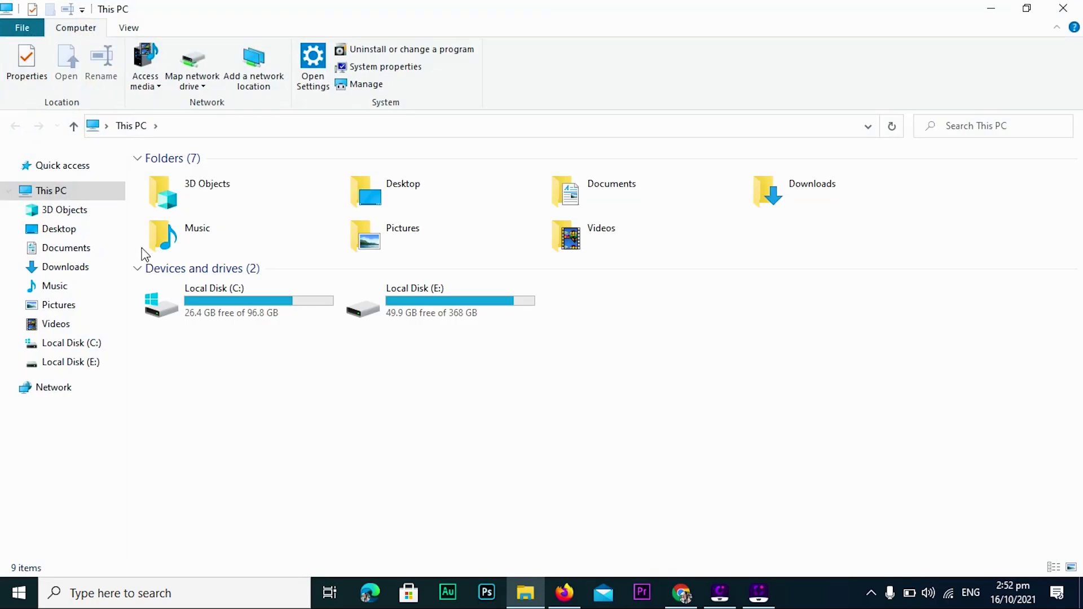
pyautogui.rightClick(233, 313)
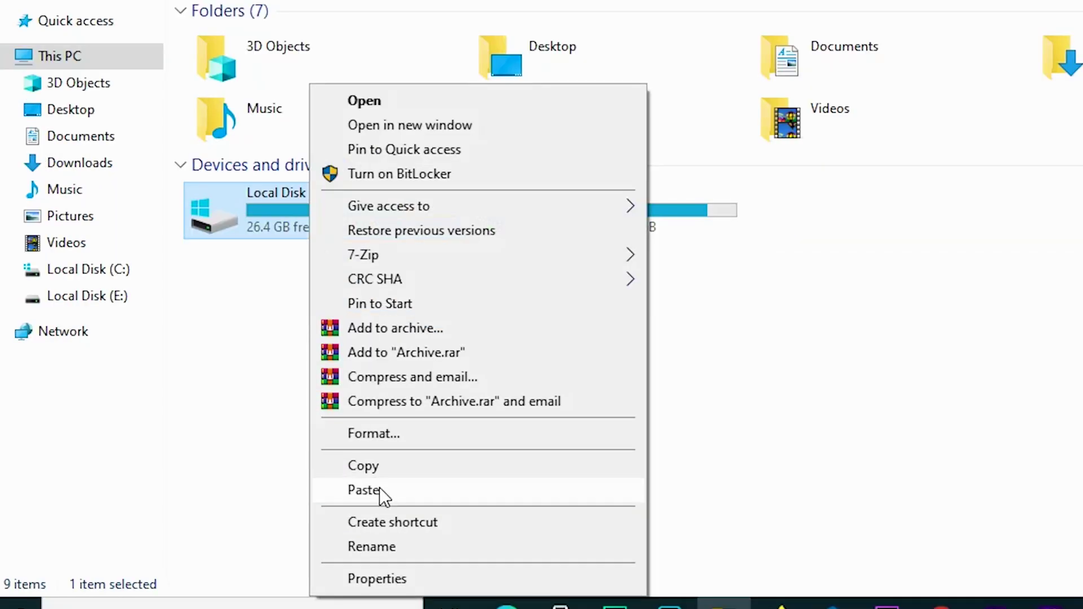
pyautogui.click(393, 578)
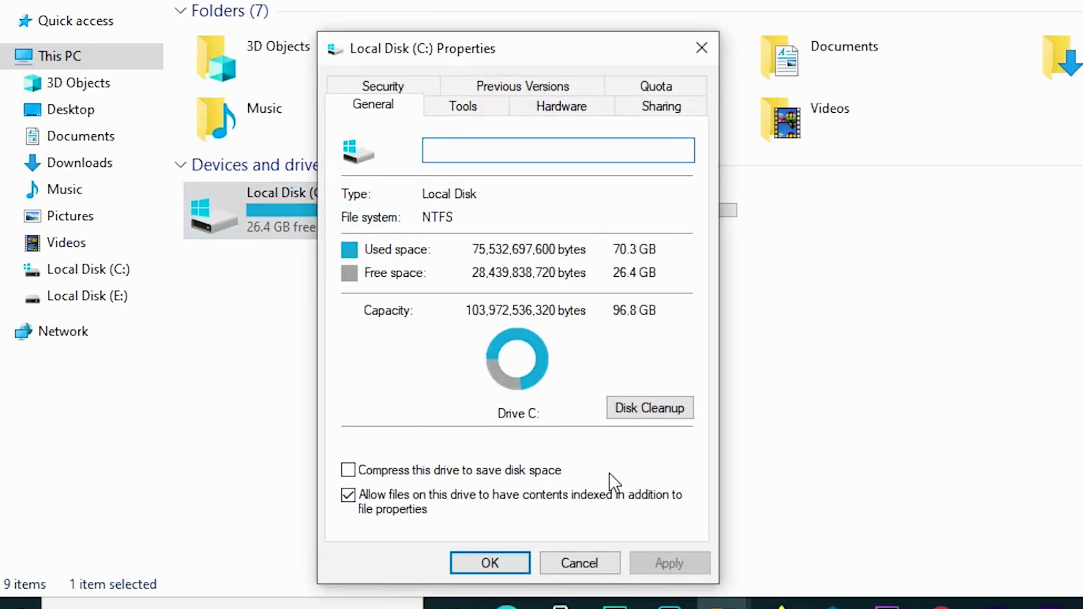
pyautogui.click(649, 415)
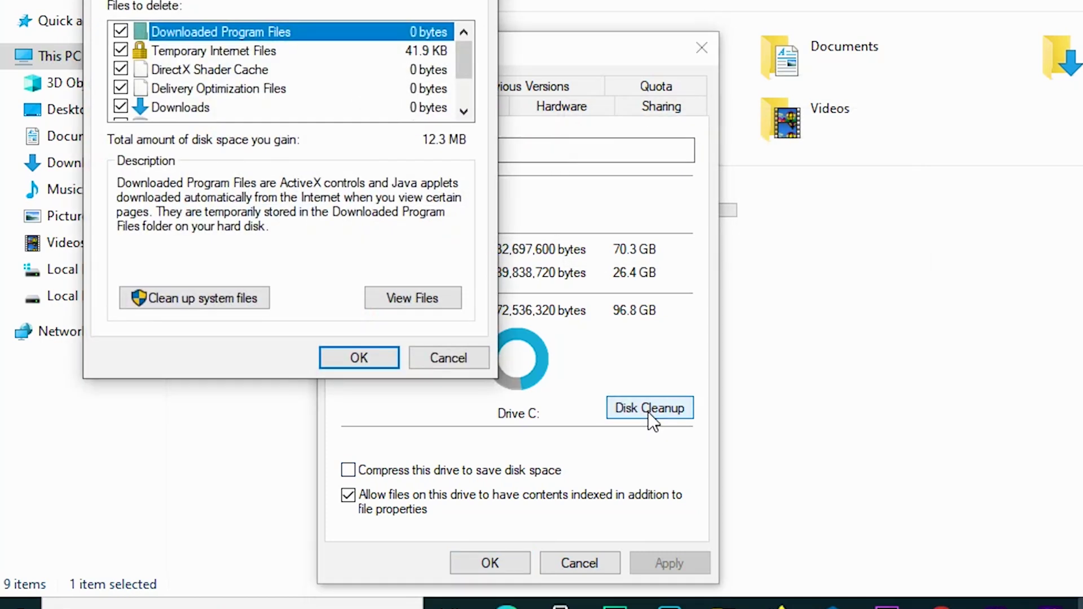
# - Clean up system files including Windows Update Cleanup, then close the C: Properties
pyautogui.click(211, 298)
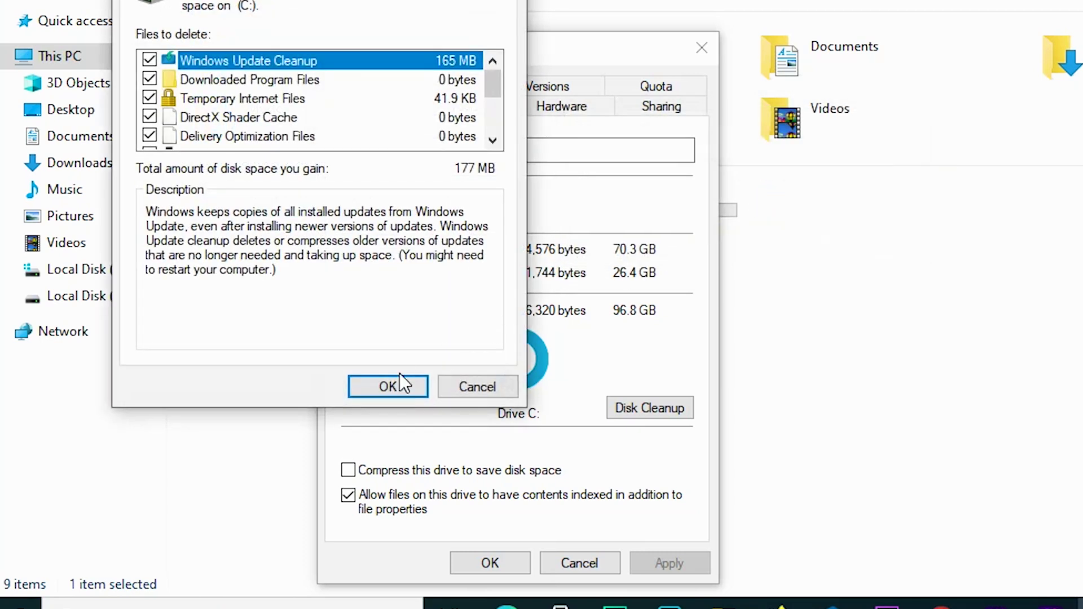
pyautogui.click(386, 384)
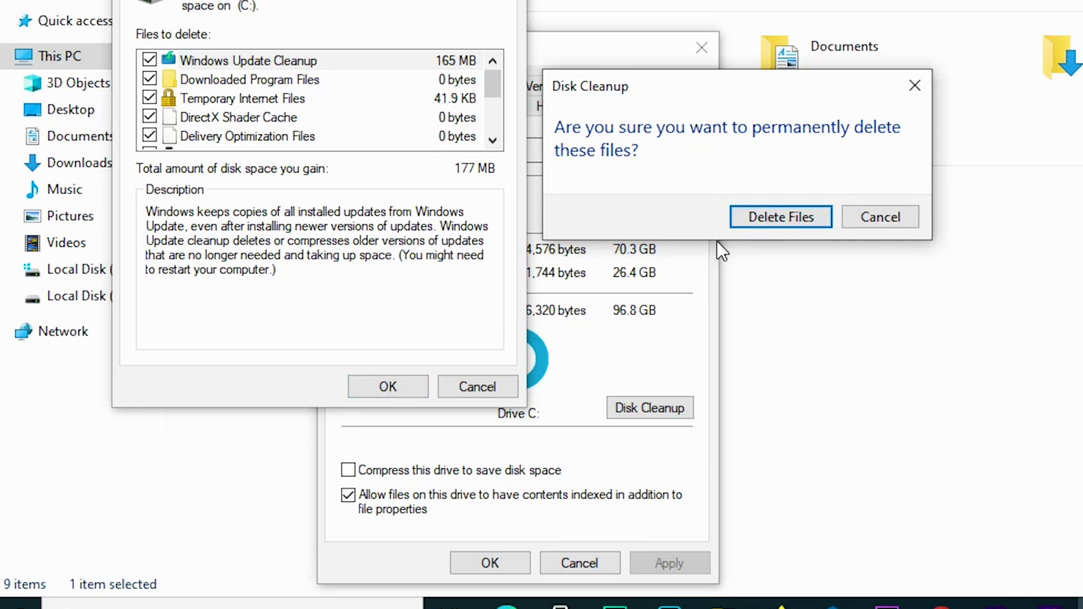
pyautogui.click(770, 218)
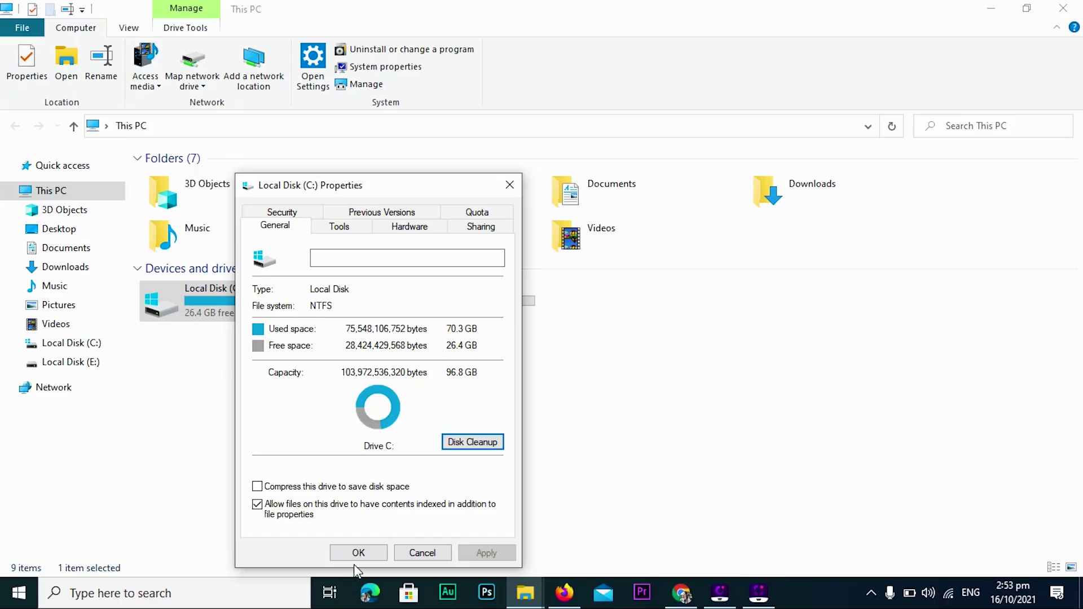
pyautogui.click(358, 553)
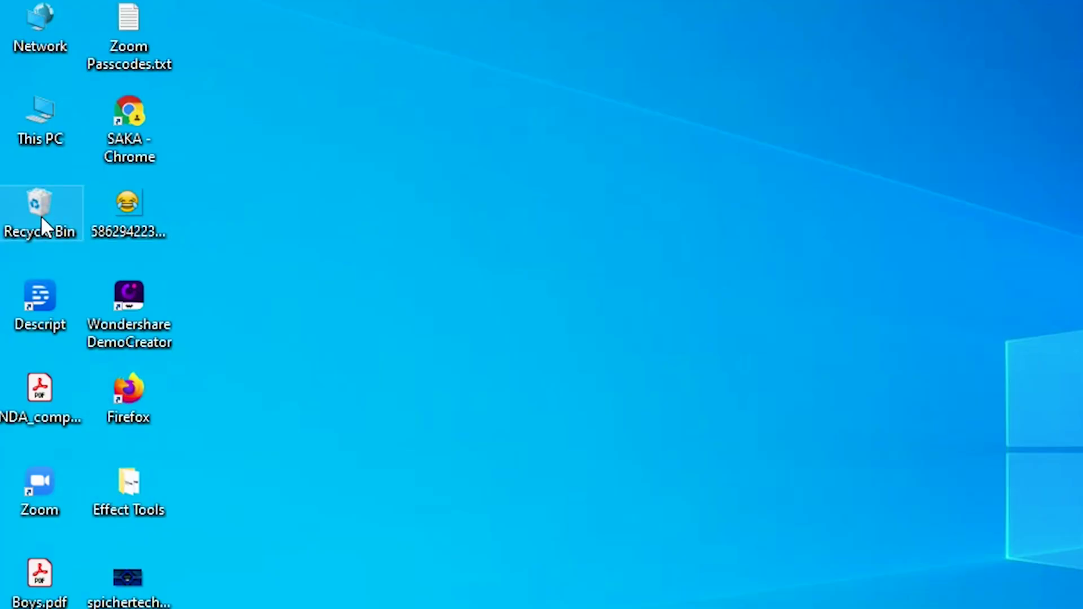
# - Choose Empty Recycle Bin from the desktop Recycle Bin icon's context menu
pyautogui.rightClick(41, 215)
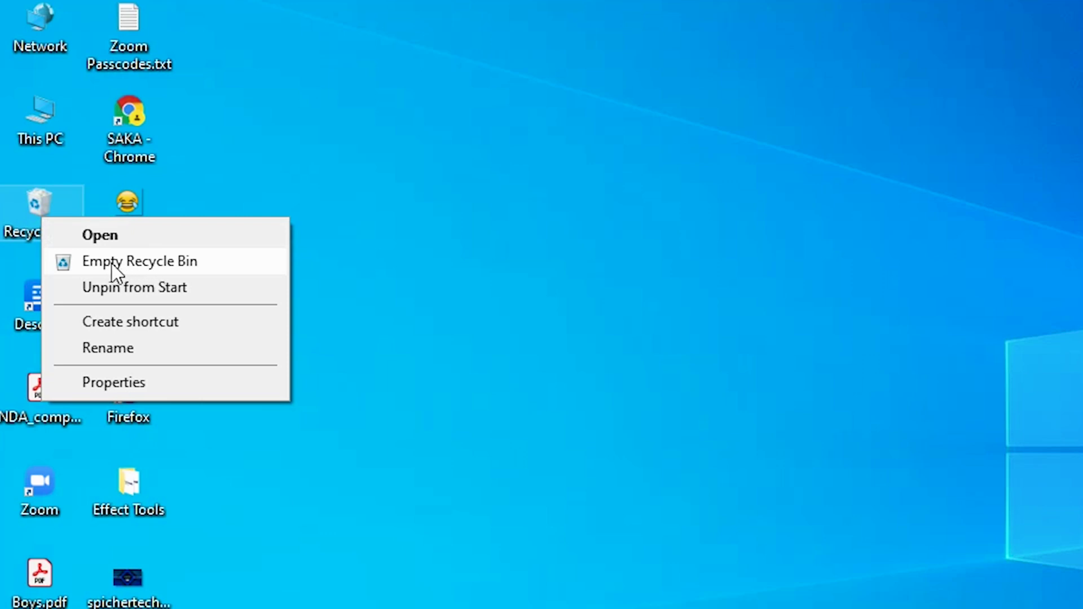
pyautogui.click(149, 261)
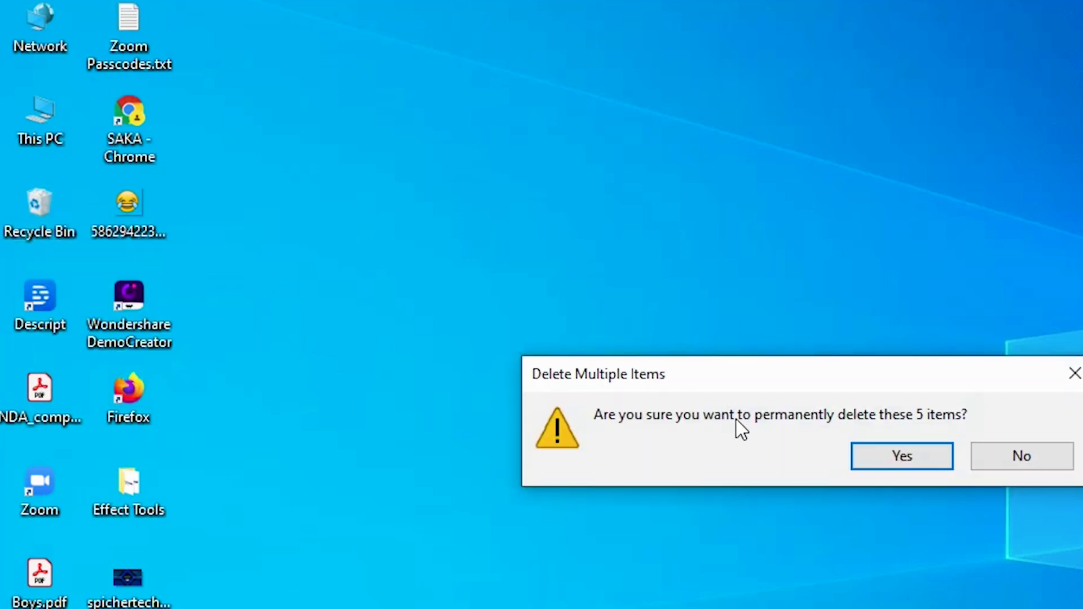